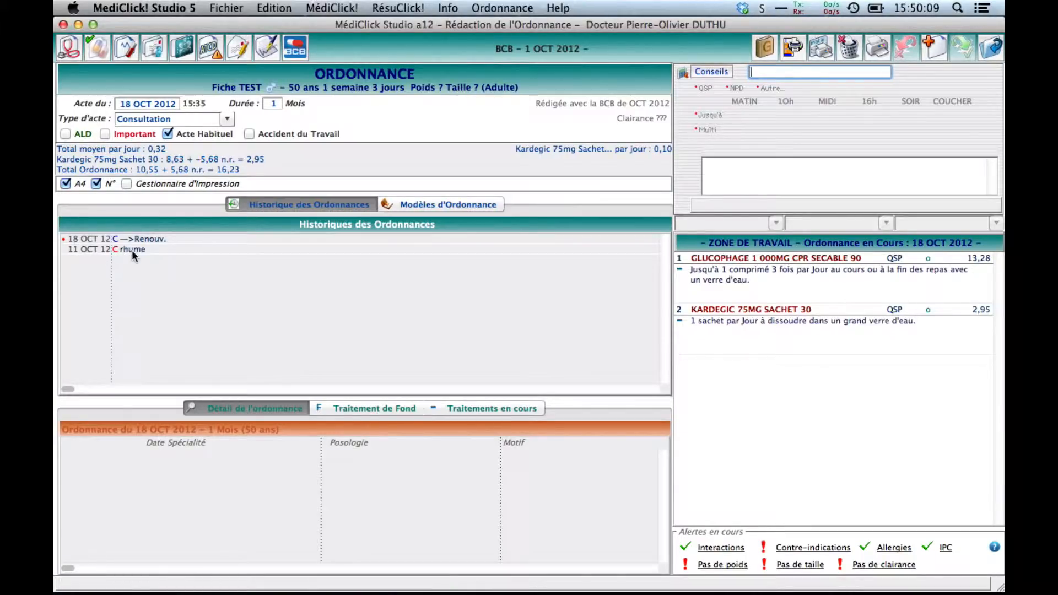
- Try to add the DERINOX and TOPLEXIL lines from the 11 OCT "rhume" prescription to the current prescription
{"action": "left_click", "coordinate": [131, 250]}
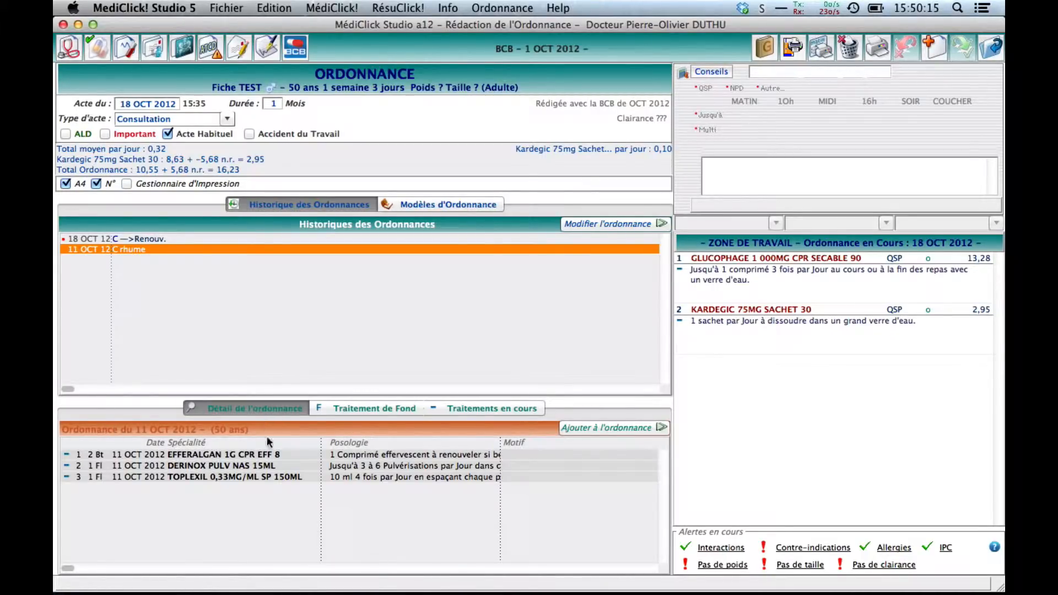
{"action": "left_click", "coordinate": [241, 464]}
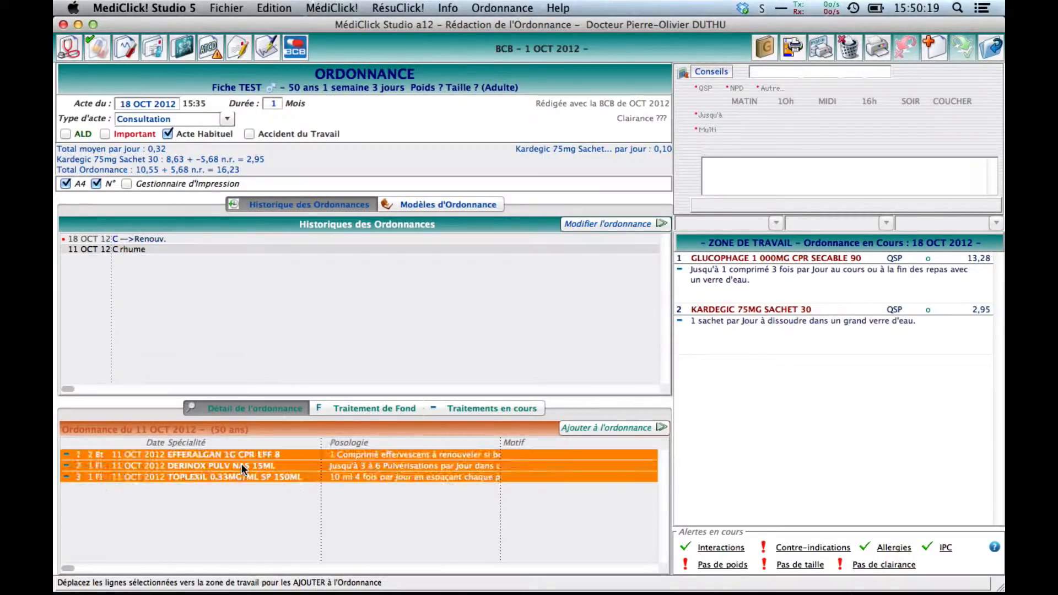
{"action": "left_click", "coordinate": [240, 476], "text": "shift"}
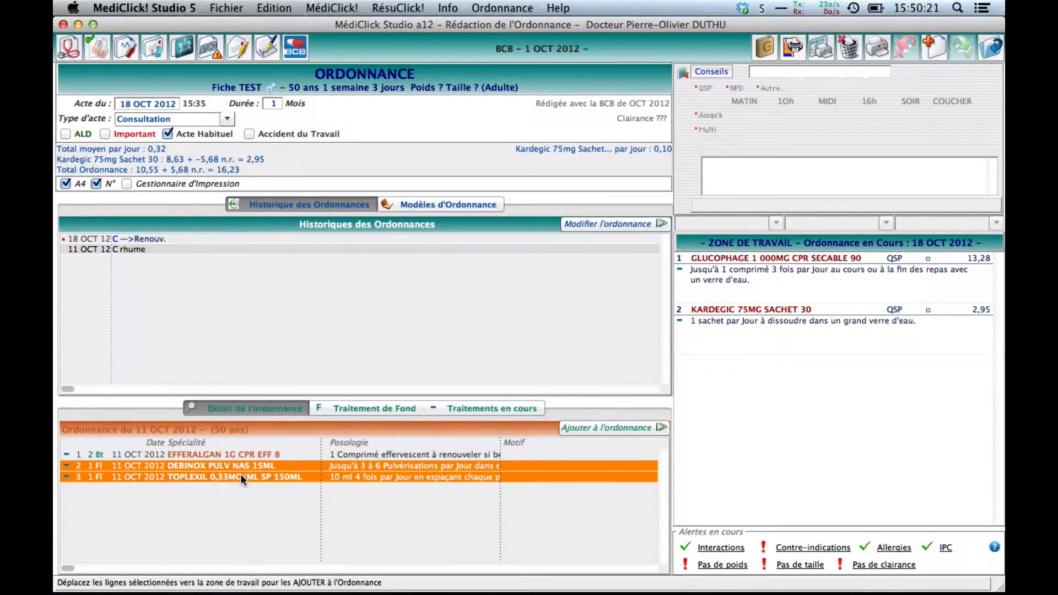
{"action": "right_click", "coordinate": [240, 474]}
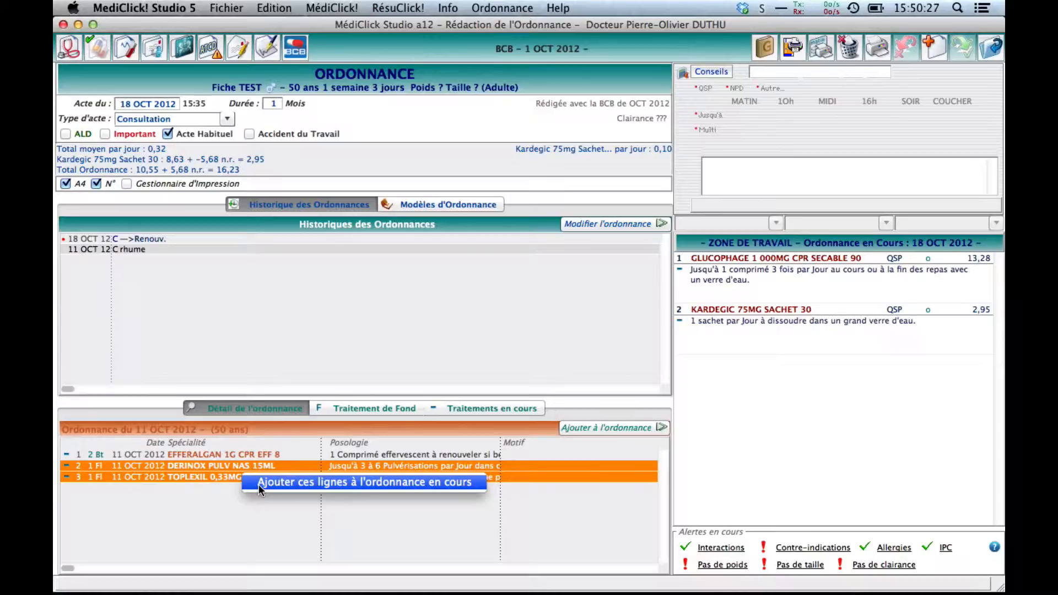
{"action": "left_click", "coordinate": [259, 484]}
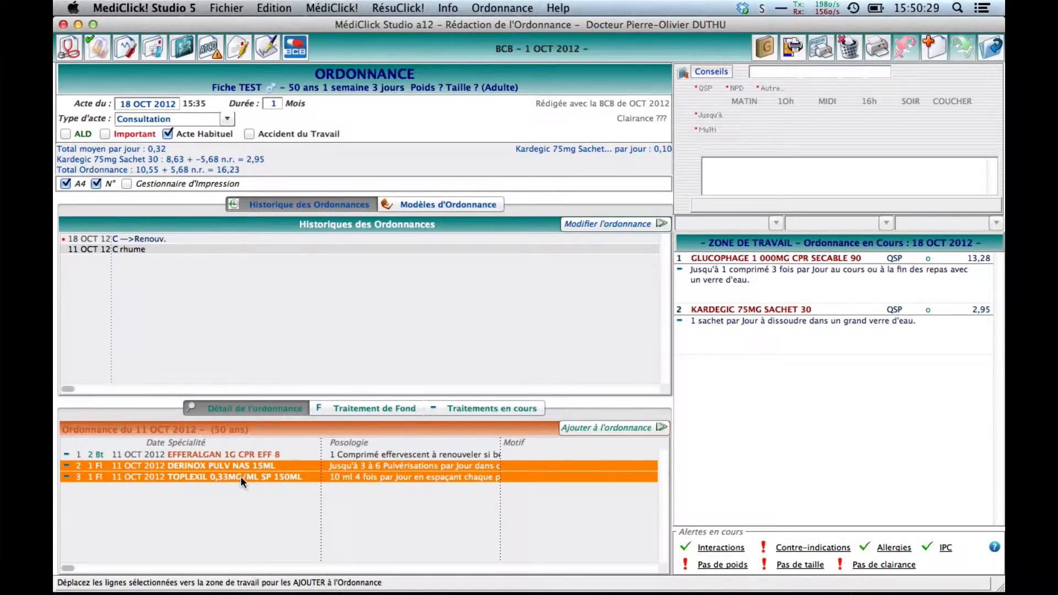
- View the contextual options for the TOPLEXIL line alone, then display the patient's background treatment (Traitement de Fond)
{"action": "left_click", "coordinate": [240, 475]}
{"action": "right_click", "coordinate": [240, 476]}
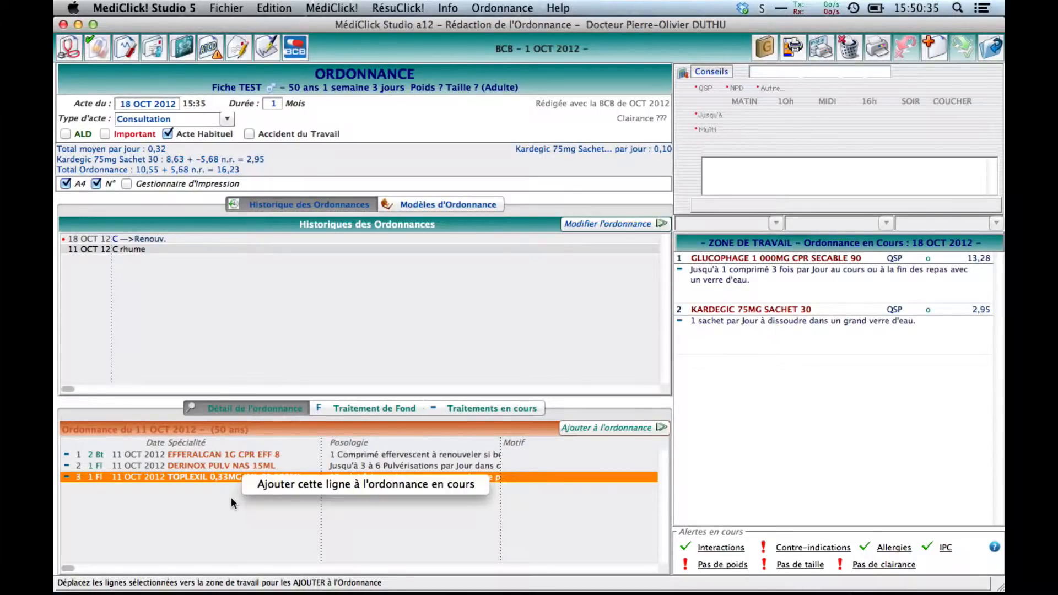
{"action": "left_click", "coordinate": [231, 497]}
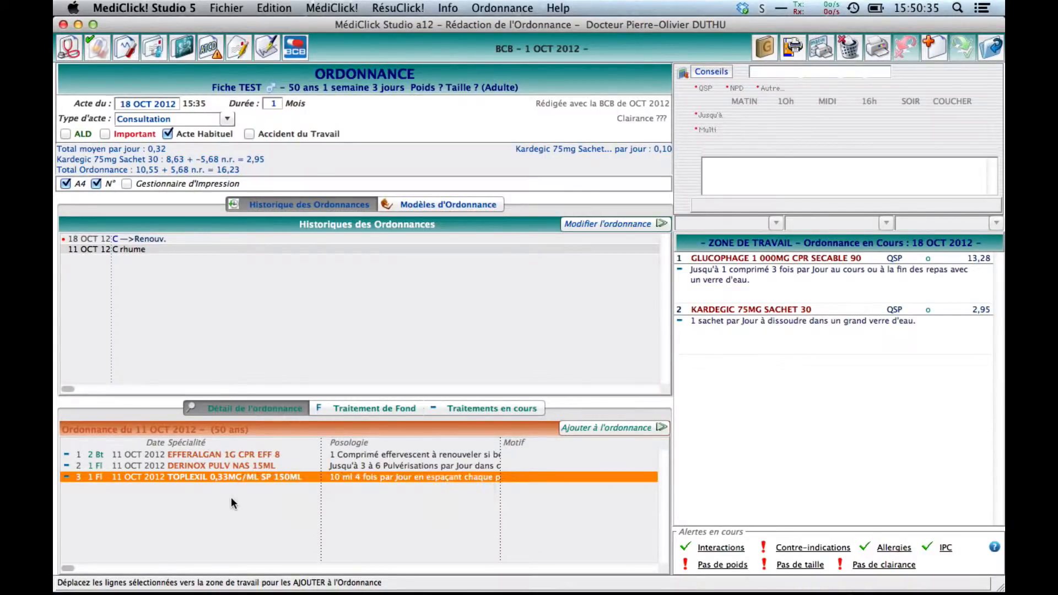
{"action": "left_click", "coordinate": [348, 409]}
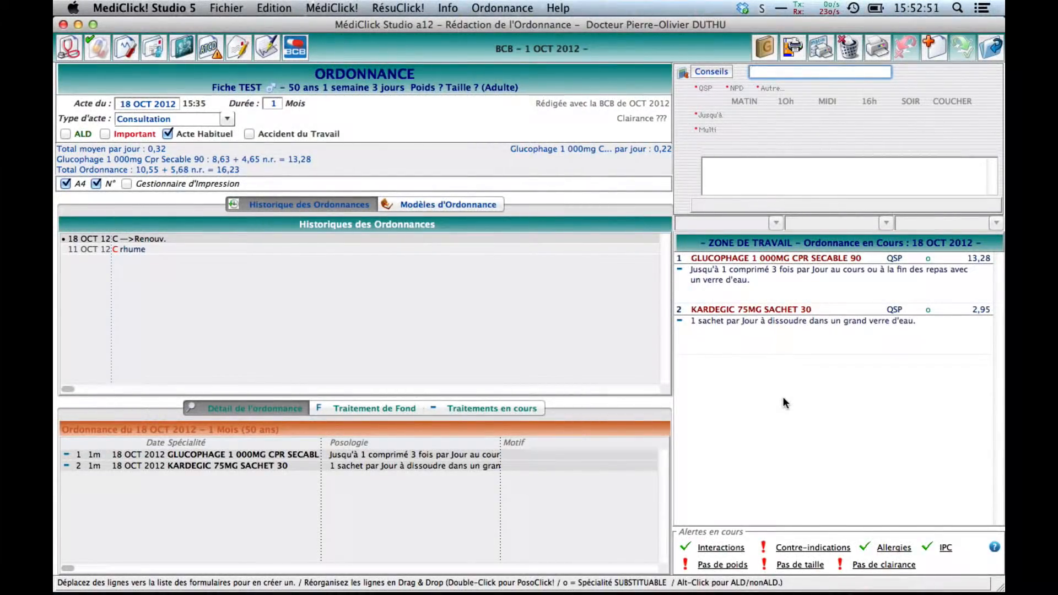
- Search the drug database for EFFER and run a common-denomination (D.C) search on its Paracétamol class
{"action": "type", "text": "EFFER"}
{"action": "key", "text": "Return"}
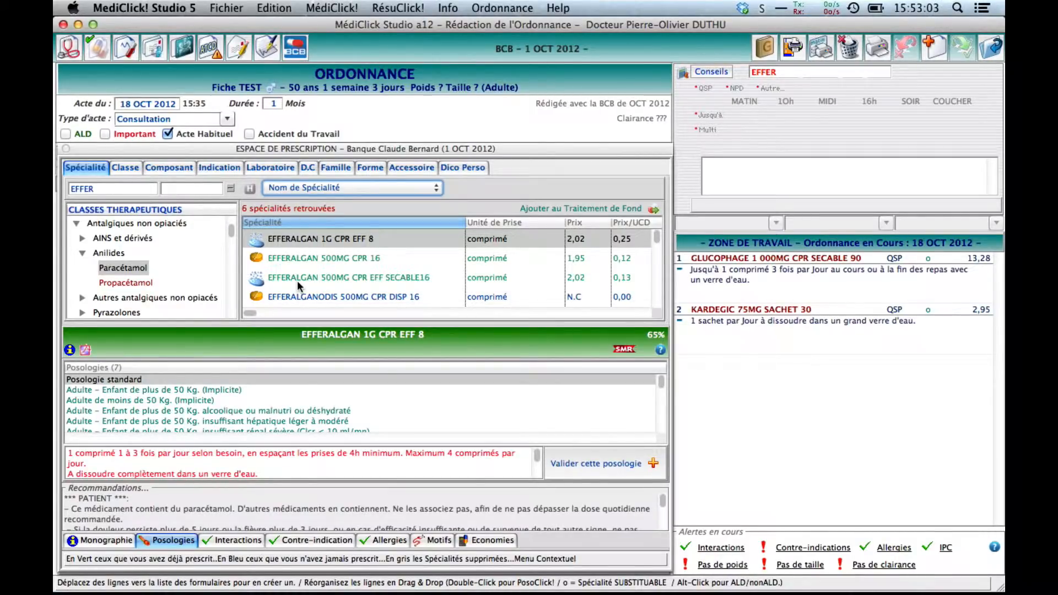
{"action": "left_click", "coordinate": [123, 268]}
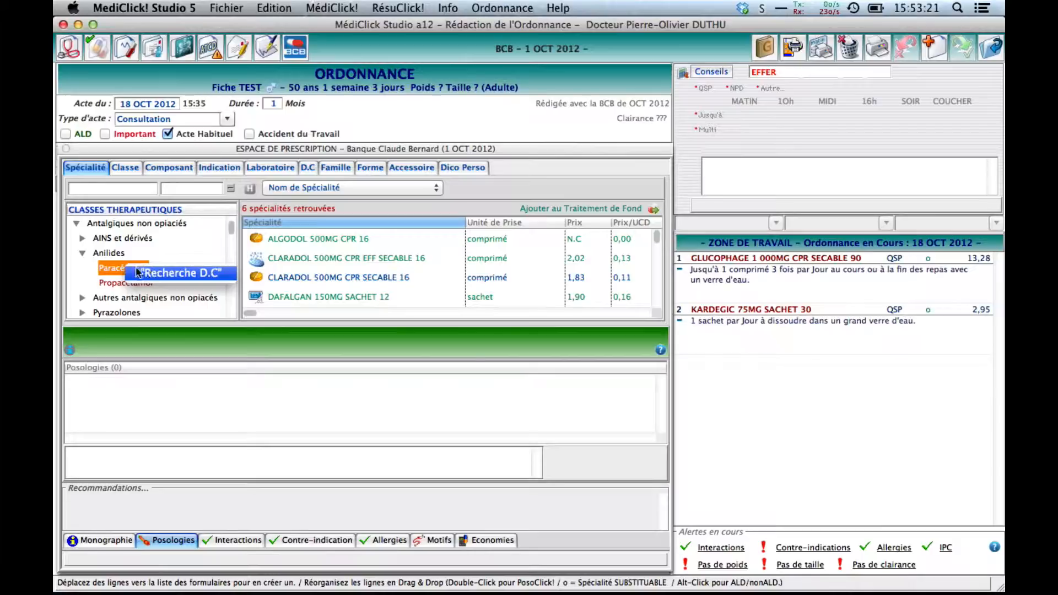
{"action": "left_click", "coordinate": [150, 275]}
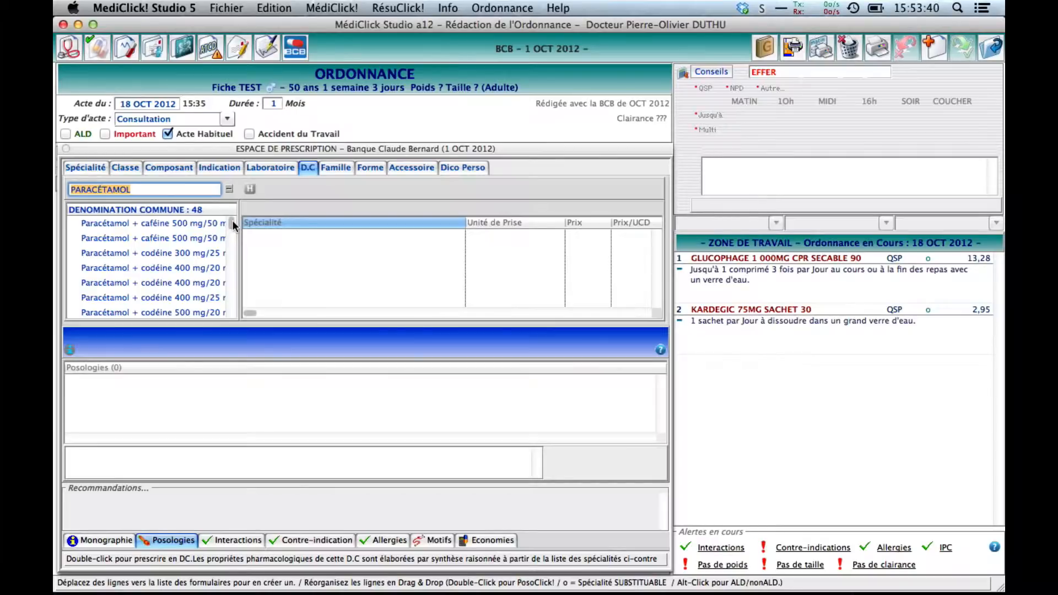
- Examine the Paracétamol + codéine 400 mg/20 mg denomination, the CODOLIPRANE AD 400MG/20MG CPR S100 details and the notable excipients
{"action": "mouse_move", "coordinate": [233, 220]}
{"action": "left_mouse_down"}
{"action": "mouse_move", "coordinate": [231, 306]}
{"action": "mouse_move", "coordinate": [233, 220]}
{"action": "left_mouse_up"}
{"action": "left_click", "coordinate": [104, 267]}
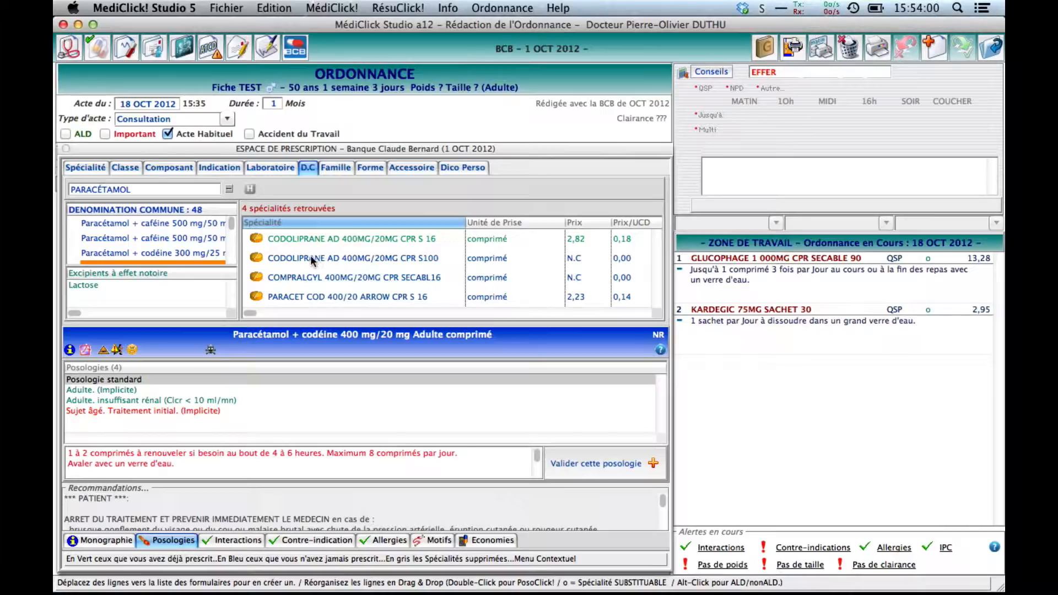
{"action": "left_click", "coordinate": [378, 256]}
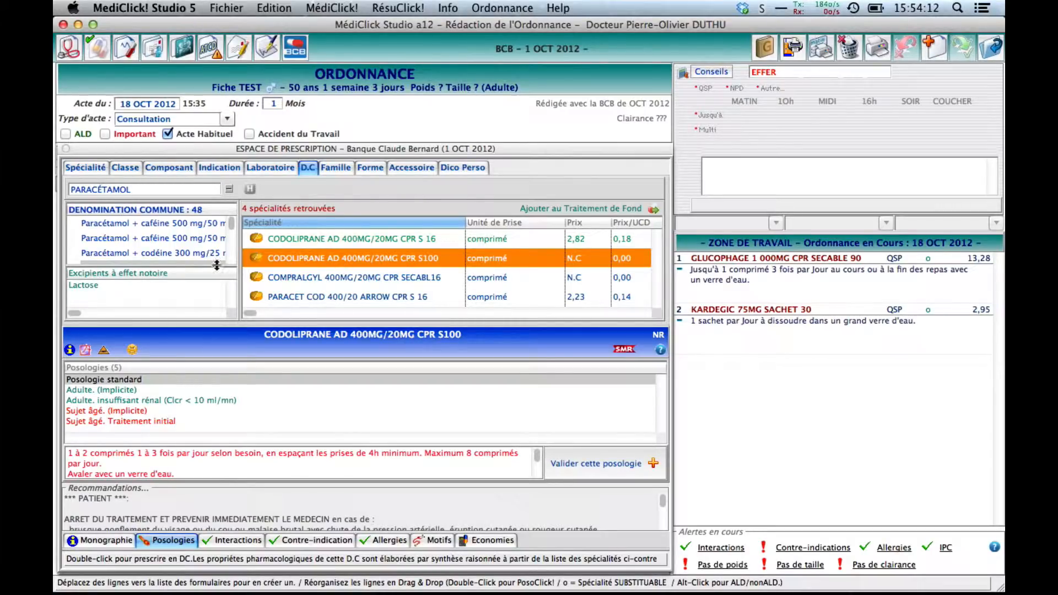
{"action": "left_click_drag", "start_coordinate": [213, 267], "coordinate": [213, 276]}
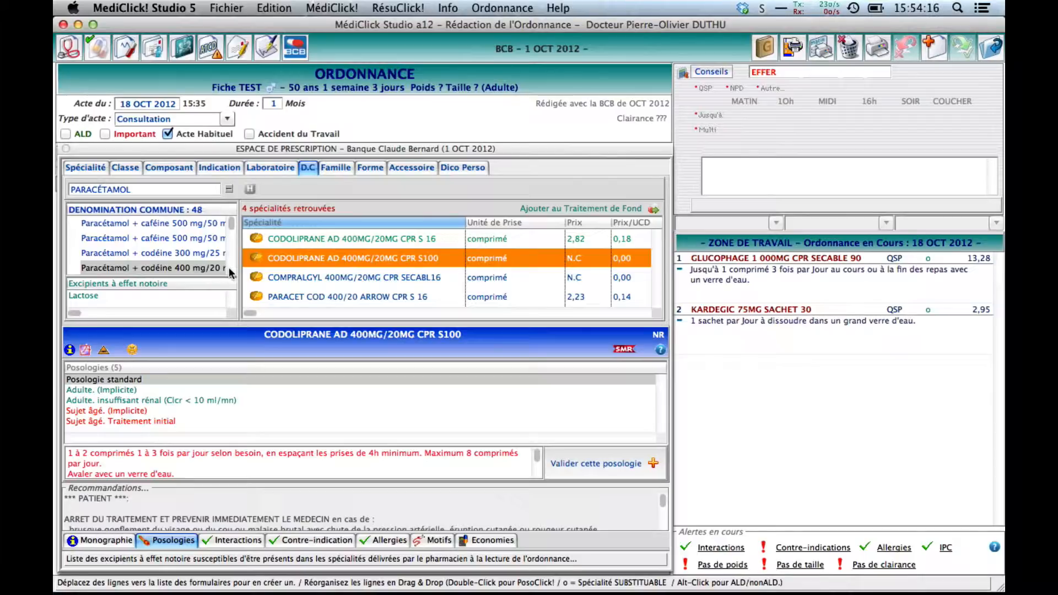
- Prescribe Paracétamol + codéine 400 mg/20 mg Adulte comprimé by common denomination with a quantity of 2 boxes
{"action": "double_click", "coordinate": [108, 266]}
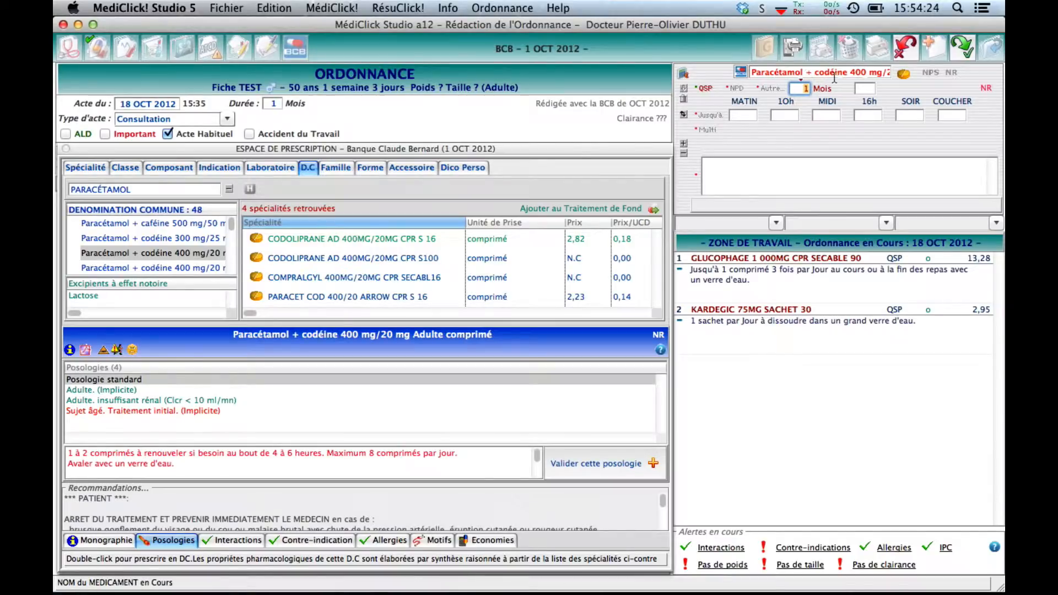
{"action": "left_click", "coordinate": [861, 89]}
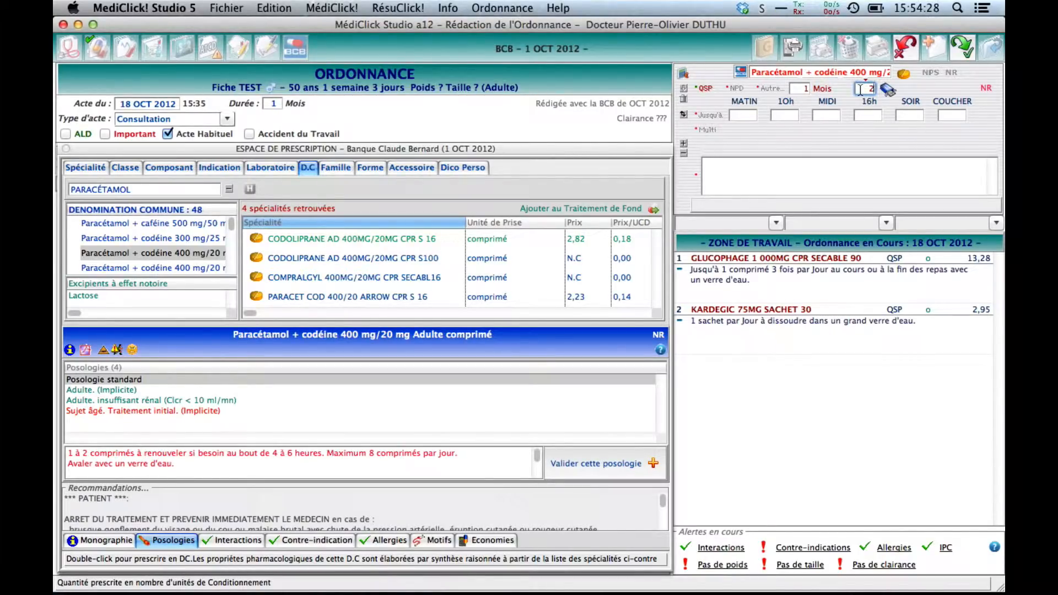
{"action": "type", "text": "2"}
{"action": "left_click", "coordinate": [961, 49]}
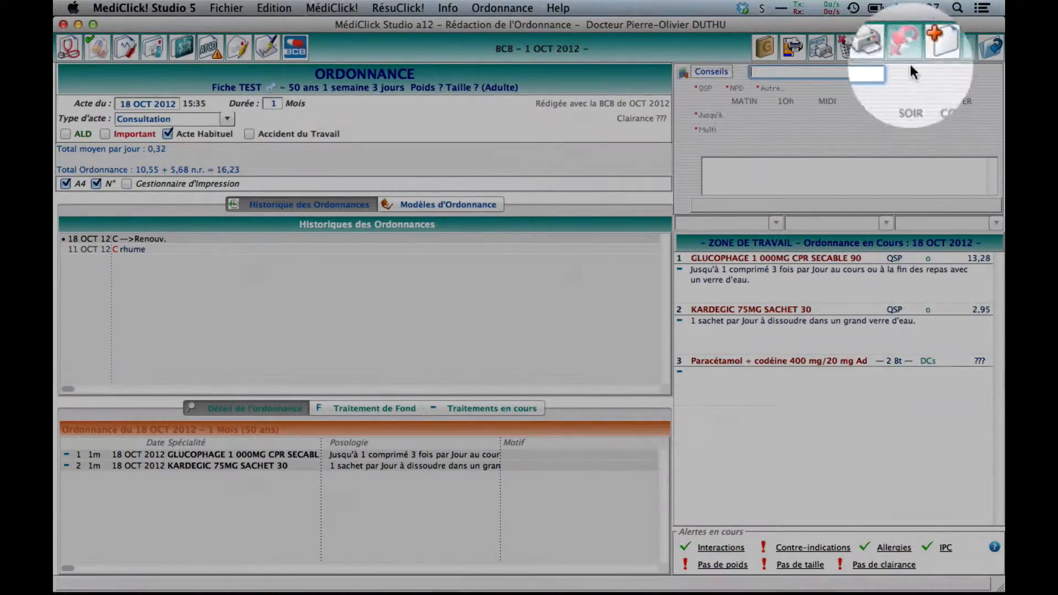
- Preview the current prescription before printing and check how the Paracétamol + codéine line is printed
{"action": "left_click", "coordinate": [908, 55], "text": "alt"}
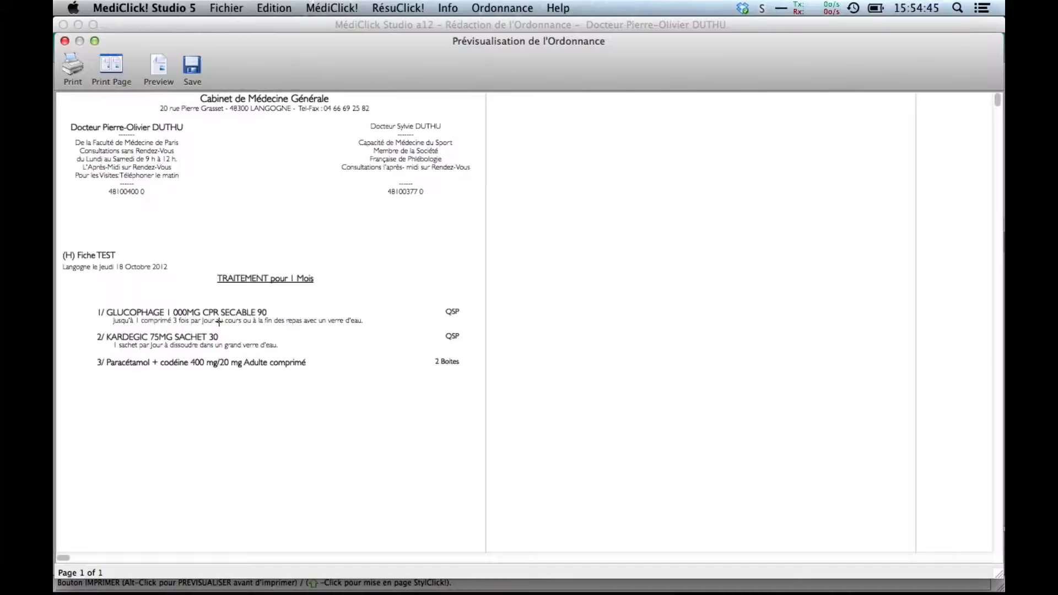
{"action": "left_click_drag", "start_coordinate": [91, 353], "coordinate": [316, 372]}
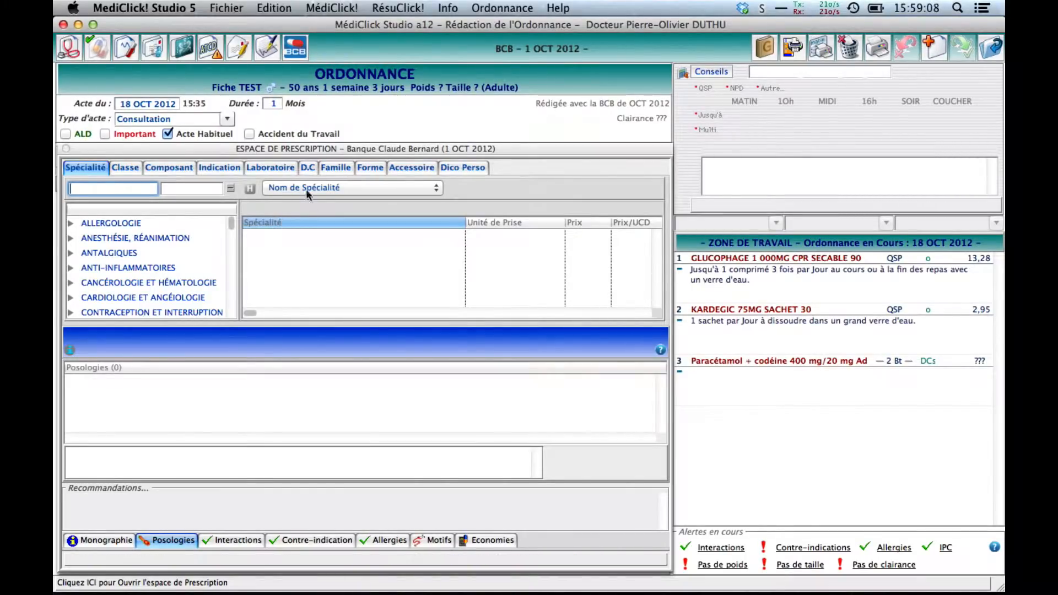
- Search the drug database by indication for ACNE and list the specialities indicated for Acné
{"action": "left_click", "coordinate": [224, 167]}
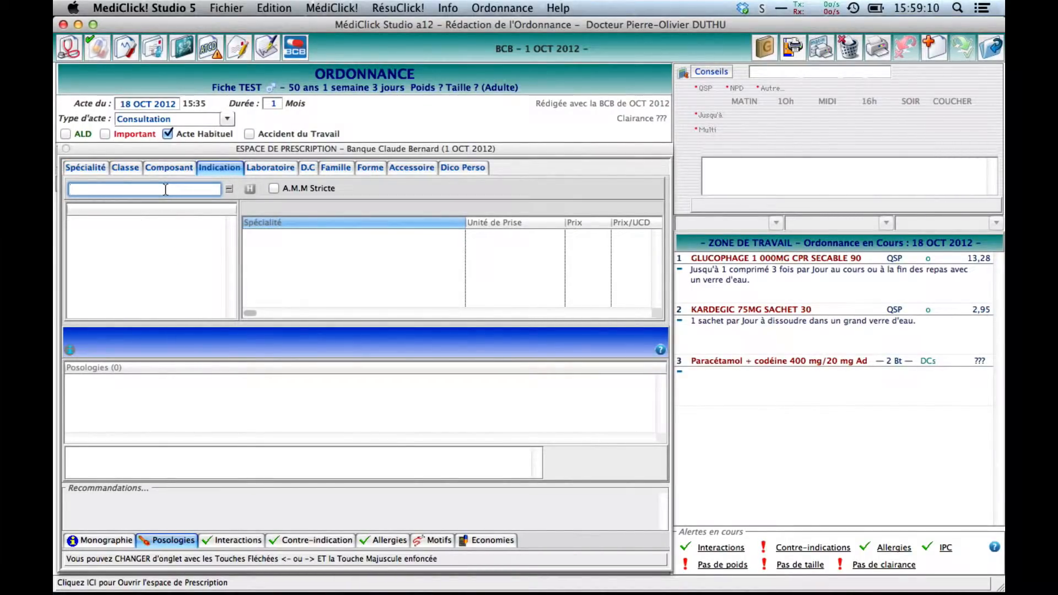
{"action": "type", "text": "ACNE"}
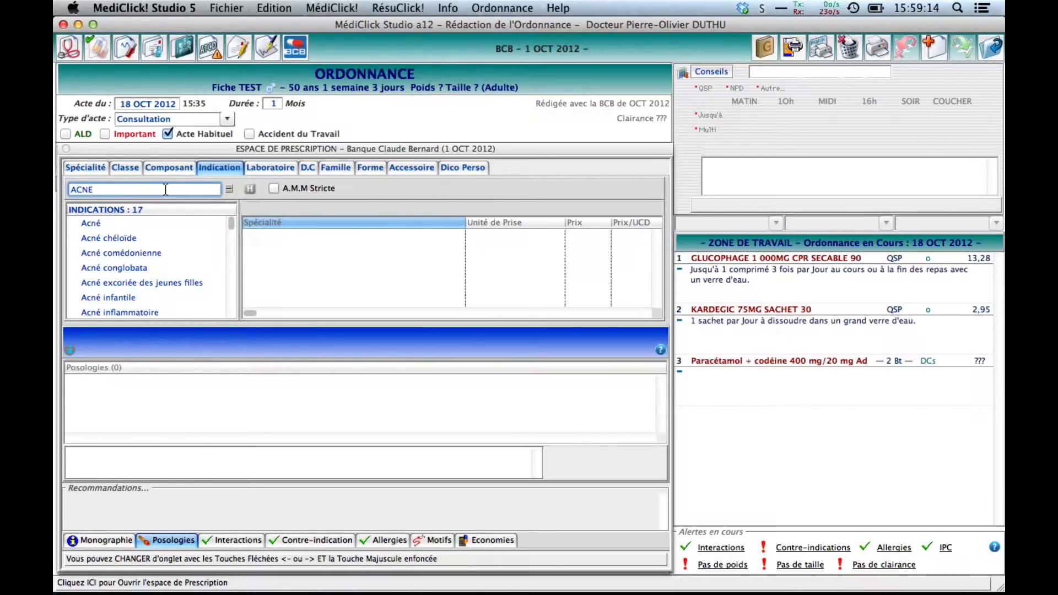
{"action": "left_click", "coordinate": [94, 223]}
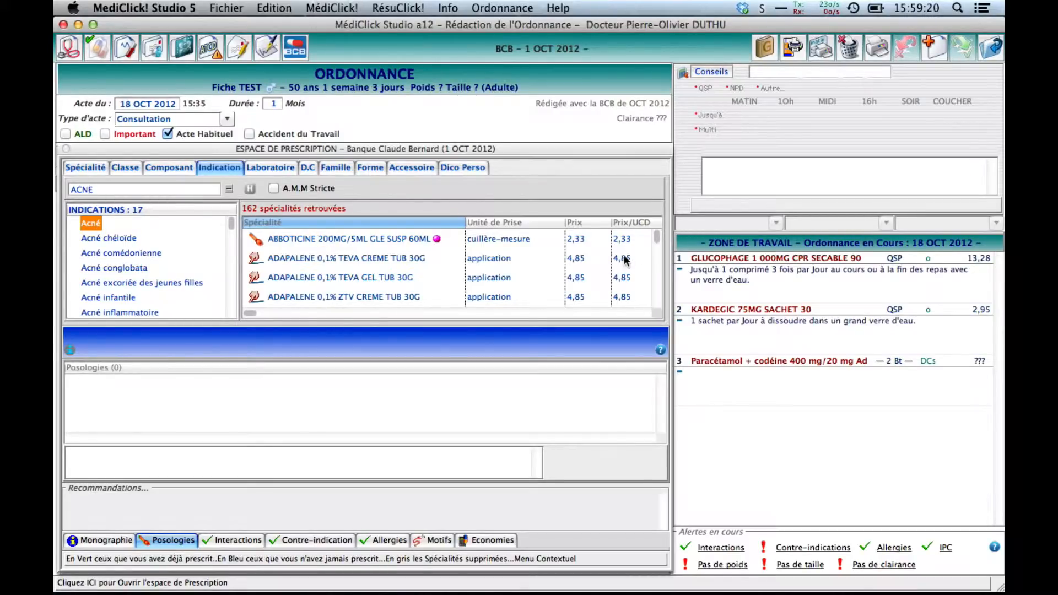
{"action": "left_click_drag", "start_coordinate": [656, 237], "coordinate": [659, 313]}
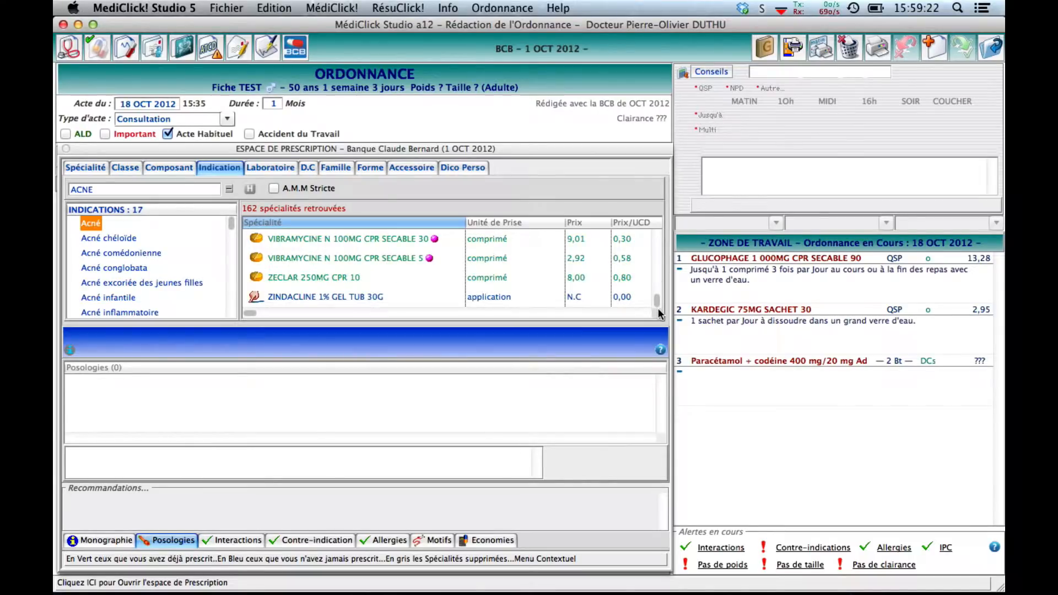
- Add the Acné indication to the prescription's coded reasons and display the reasons list
{"action": "left_click", "coordinate": [90, 224]}
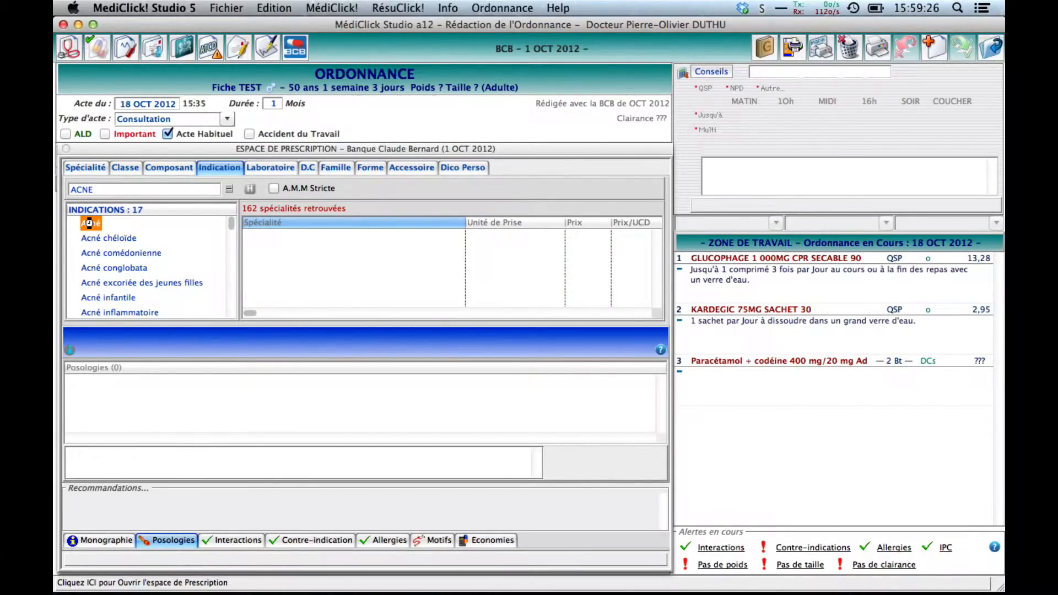
{"action": "left_click", "coordinate": [90, 223]}
{"action": "right_click", "coordinate": [90, 223]}
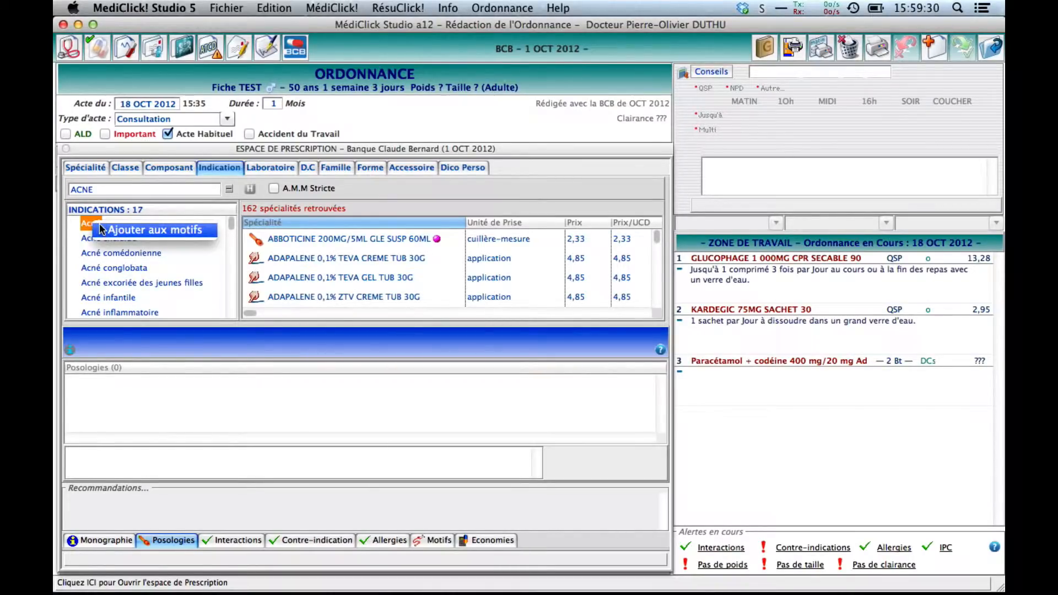
{"action": "left_click", "coordinate": [118, 229]}
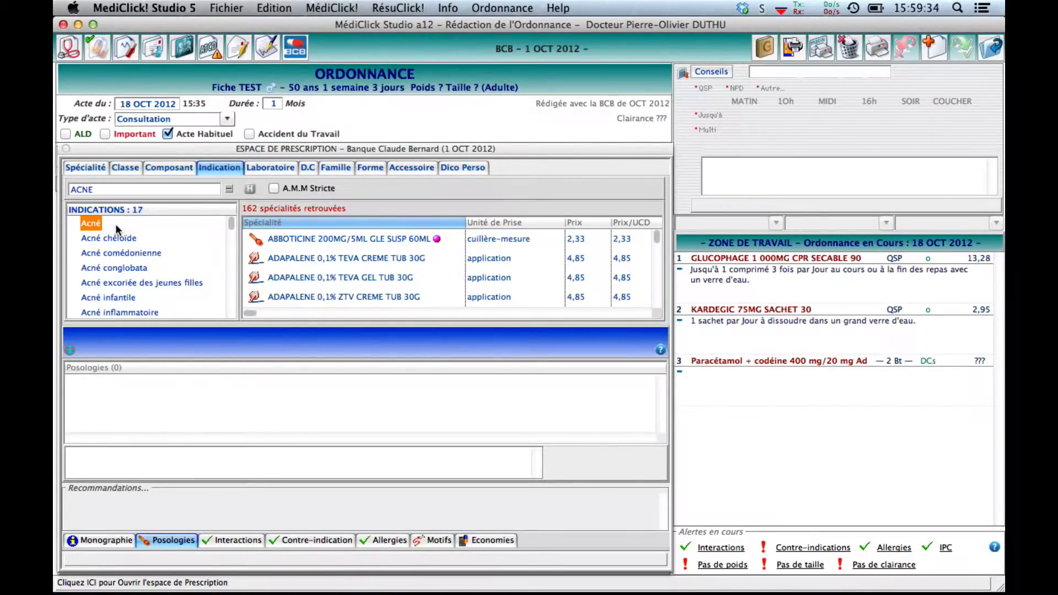
{"action": "left_click", "coordinate": [428, 537]}
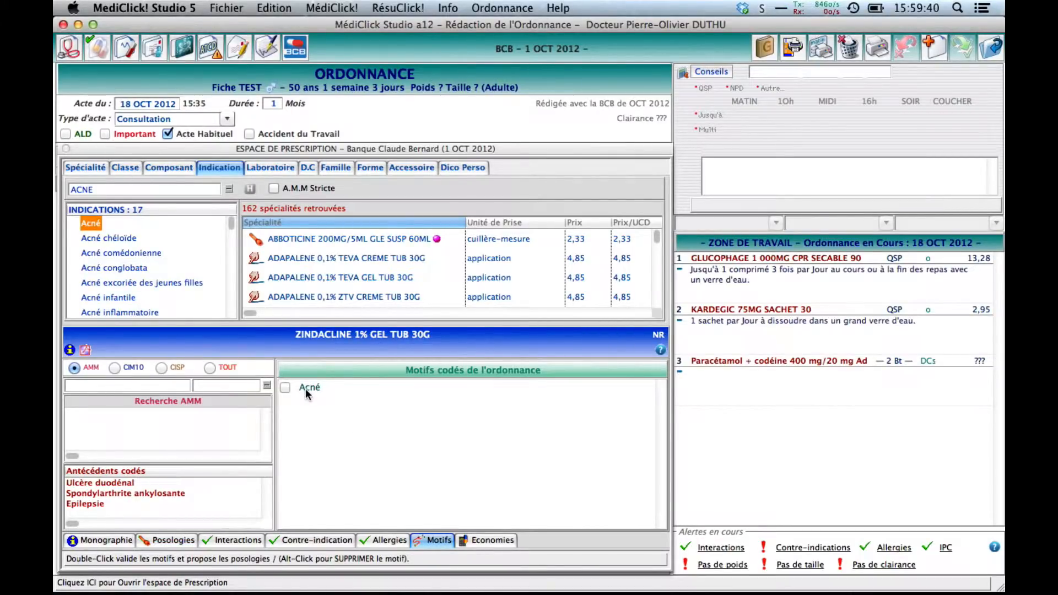
- Select VIBRAMYCINE N 100MG CPR SECABLE 5 among the acne specialities and tick Acné as its reason
{"action": "left_click_drag", "start_coordinate": [656, 235], "coordinate": [657, 304]}
{"action": "left_click", "coordinate": [331, 254]}
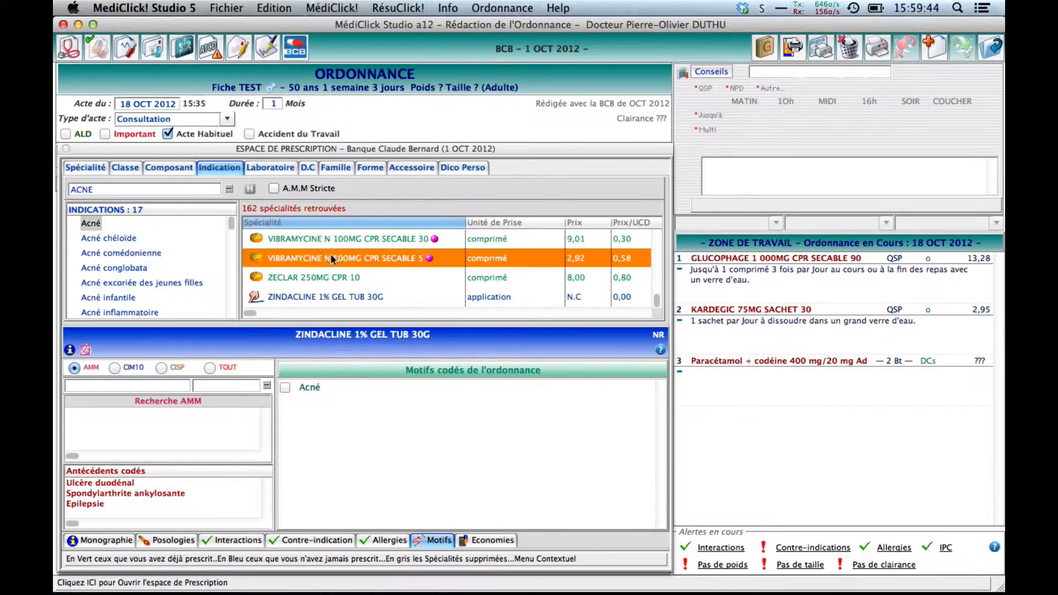
{"action": "left_click", "coordinate": [285, 387]}
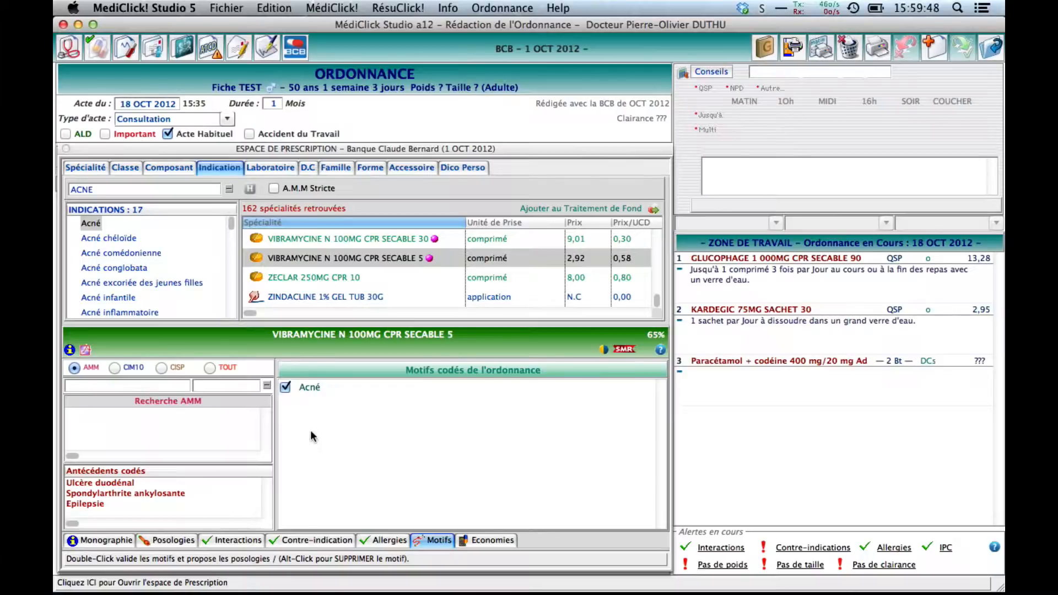
- Validate the standard posology for VIBRAMYCINE N 100MG CPR SECABLE 5 and add the drug to the current prescription
{"action": "left_click", "coordinate": [184, 541]}
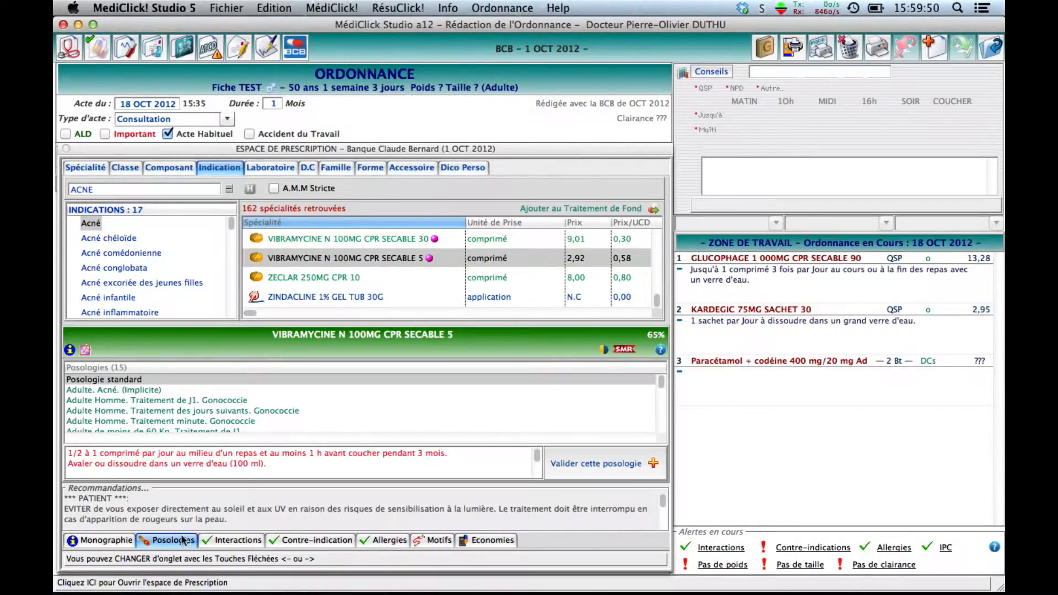
{"action": "left_click", "coordinate": [600, 465]}
{"action": "left_click", "coordinate": [956, 51]}
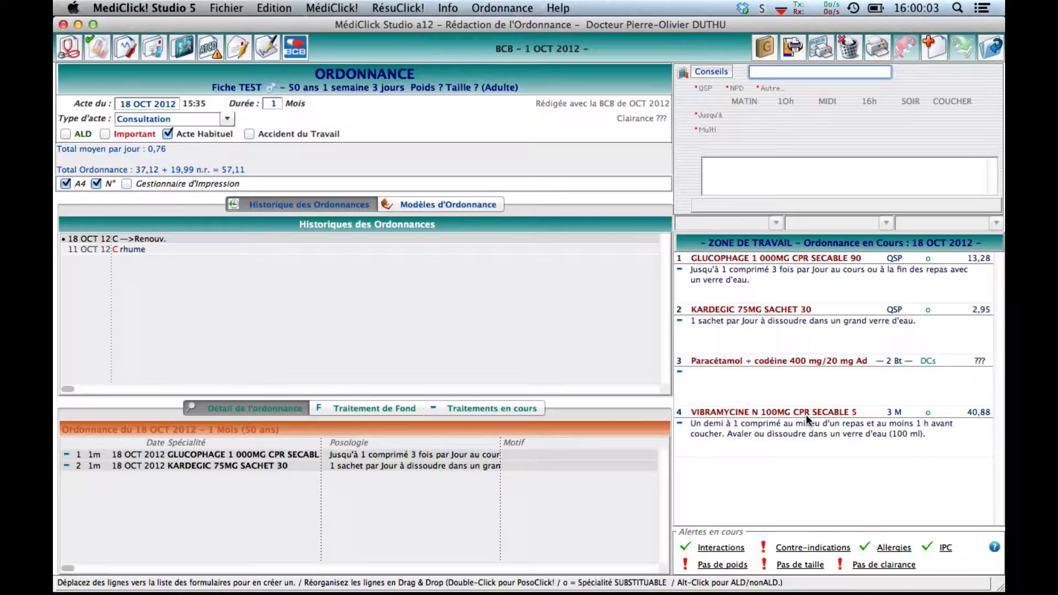
- Select the VIBRAMYCINE N 100MG line in the current prescription and view its contextual options
{"action": "key", "text": "super+w"}
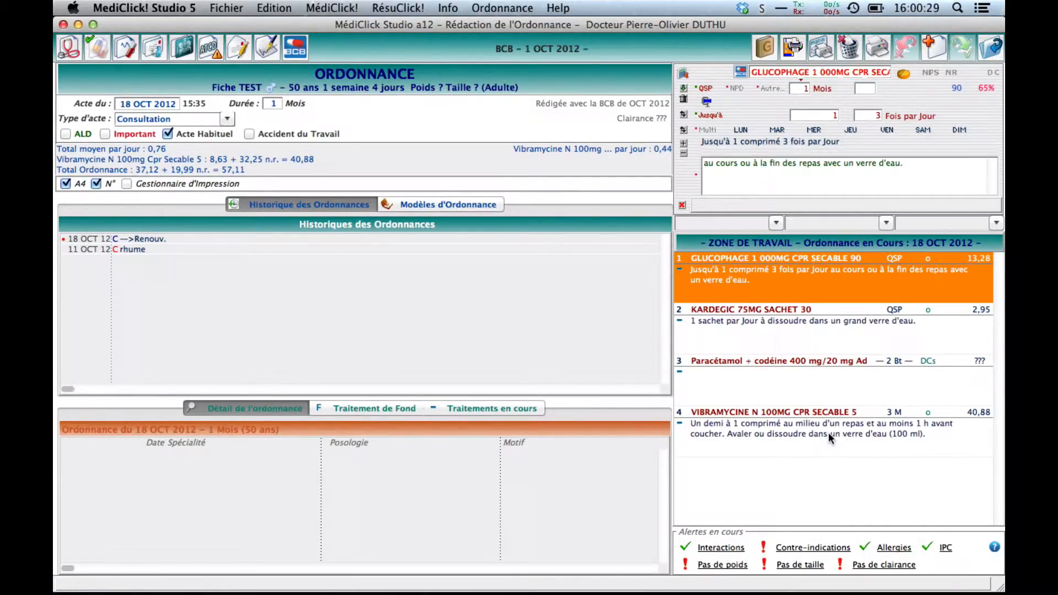
{"action": "left_click", "coordinate": [810, 425]}
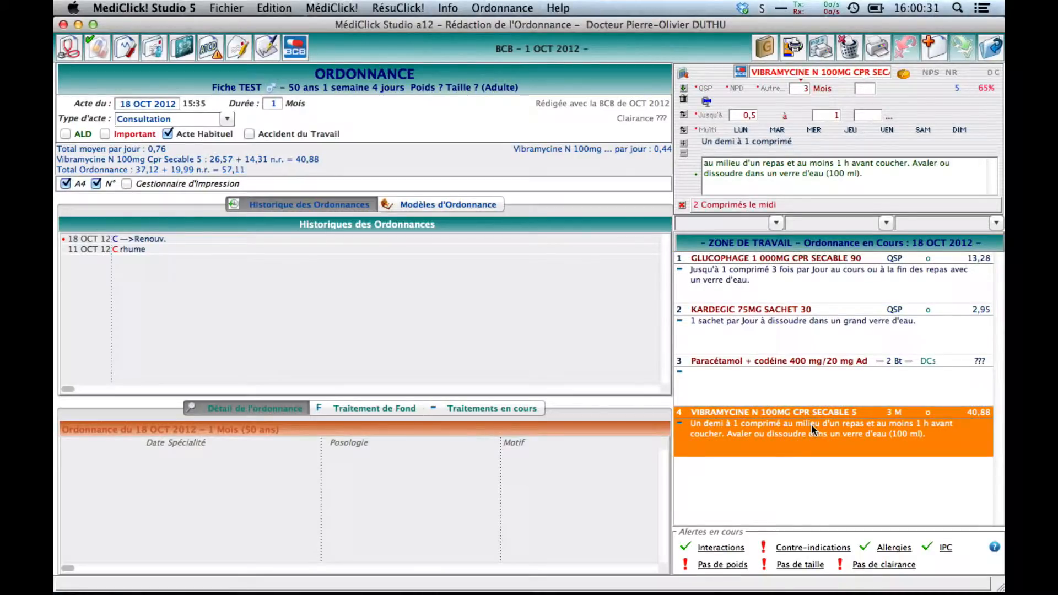
{"action": "right_click", "coordinate": [811, 425]}
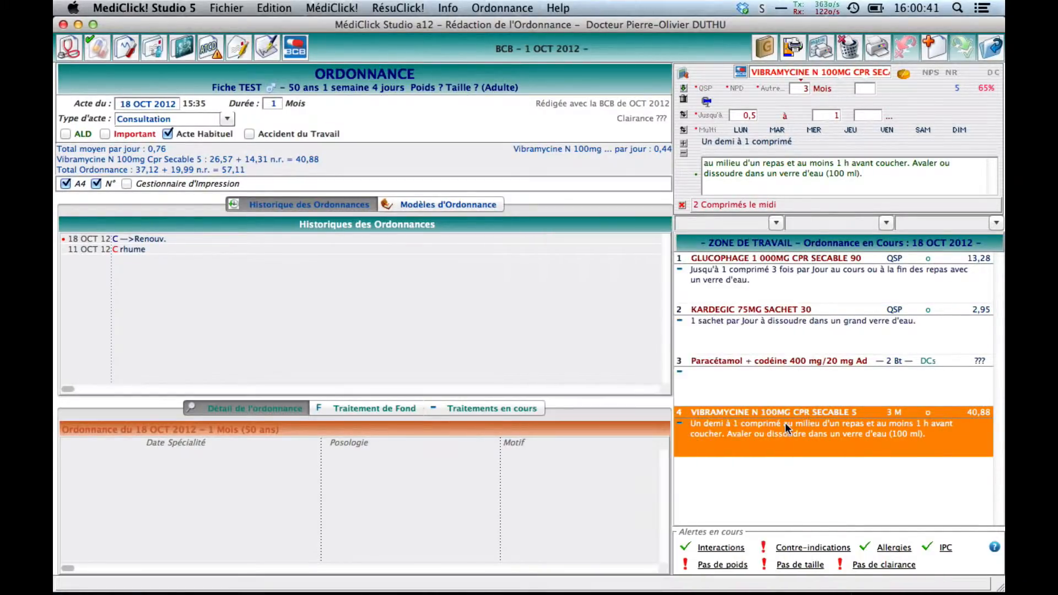
{"action": "right_click", "coordinate": [785, 422]}
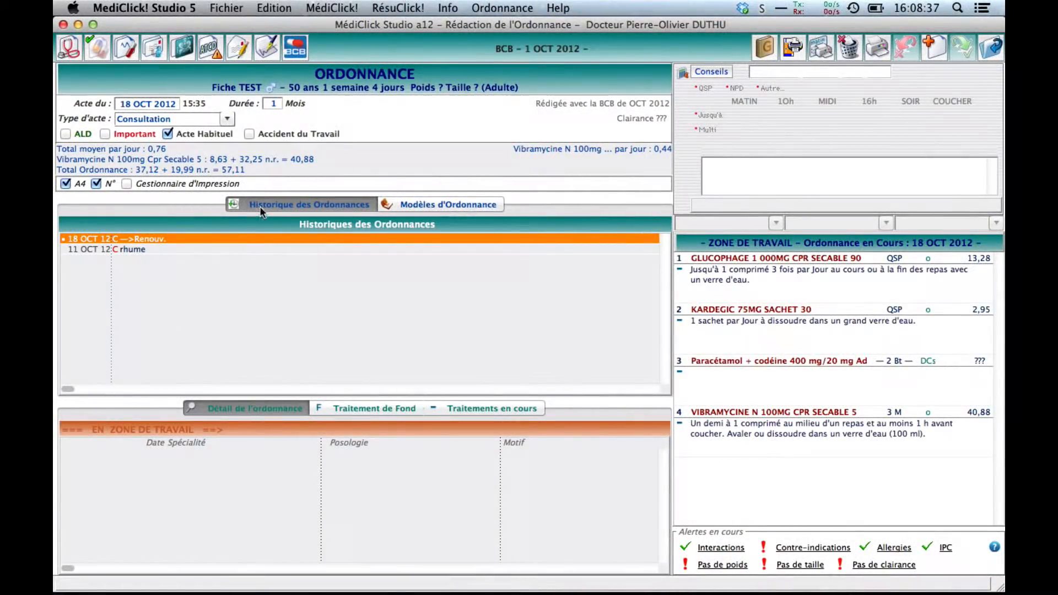
- Select the 11 OCT 12 "rhume" entry in the prescription history and view its consultation details
{"action": "left_click", "coordinate": [165, 246]}
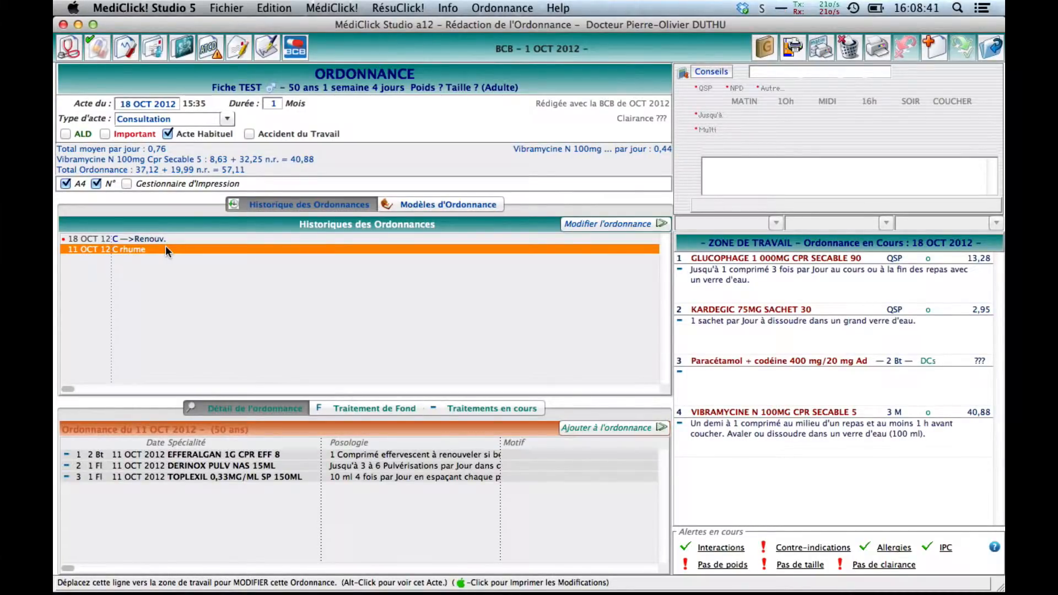
{"action": "right_click", "coordinate": [163, 247]}
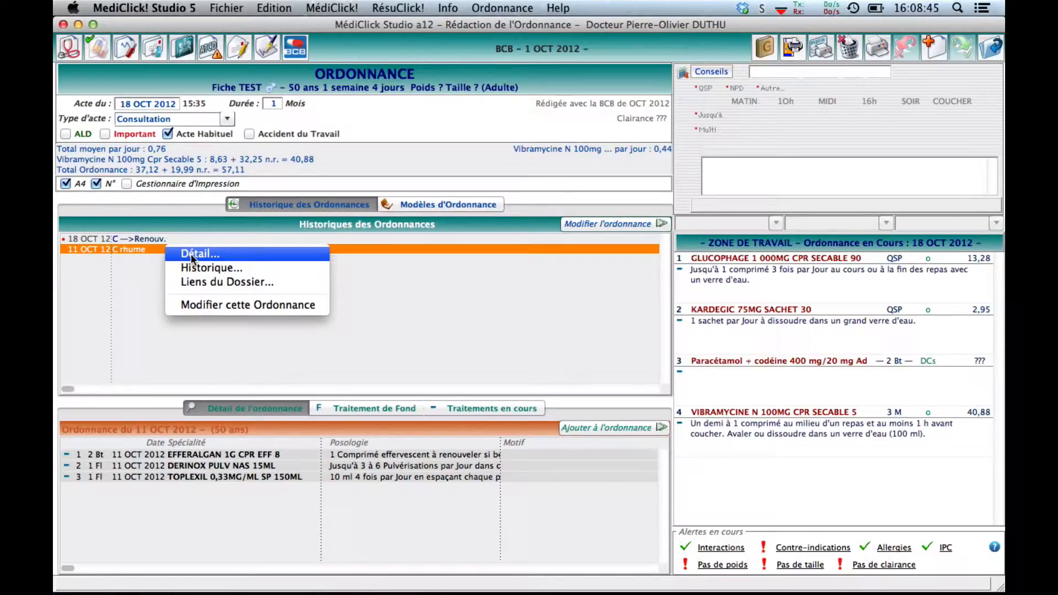
{"action": "left_click", "coordinate": [191, 253]}
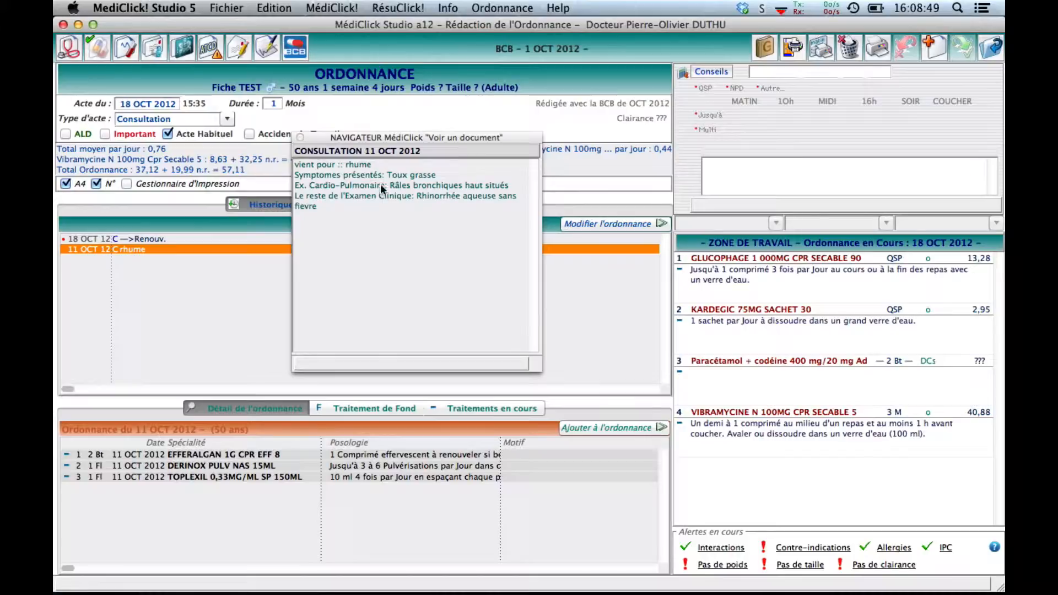
{"action": "left_click_drag", "start_coordinate": [373, 137], "coordinate": [407, 170]}
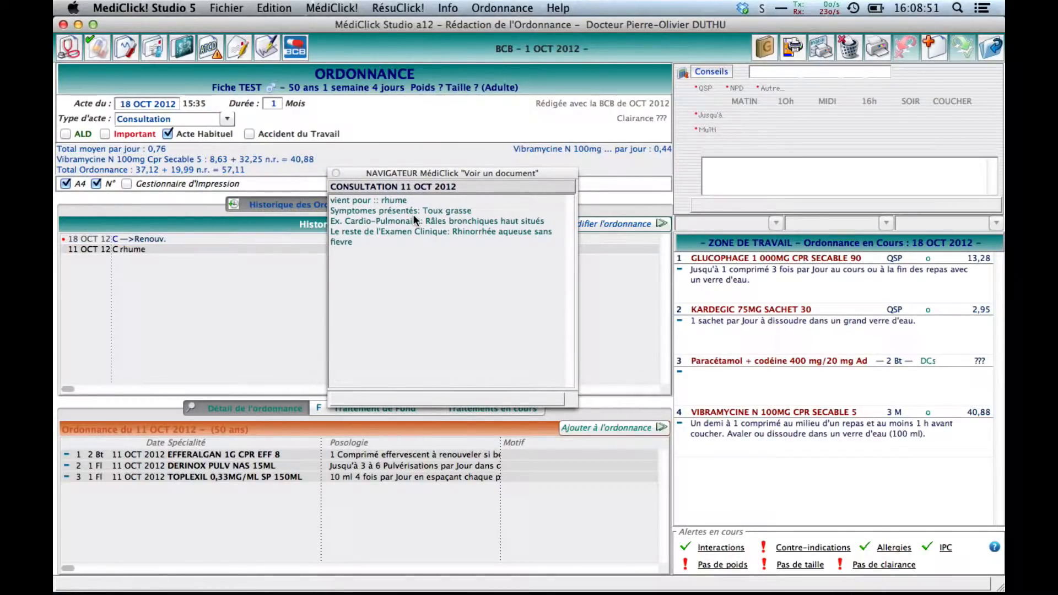
{"action": "left_click", "coordinate": [336, 174]}
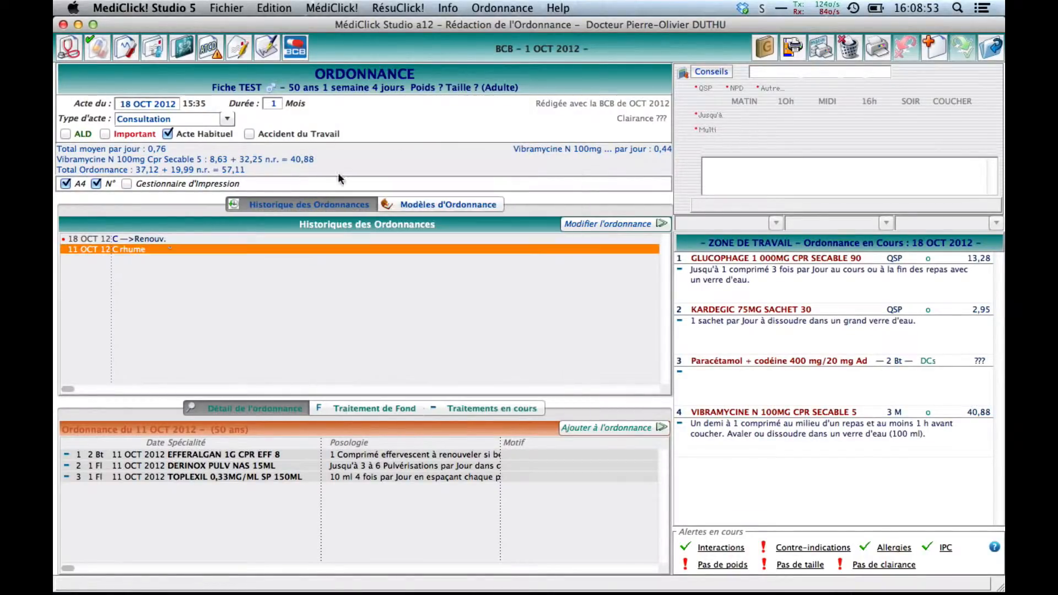
- View the patient's full consultation history starting from the 11 OCT 12 "rhume" entry
{"action": "right_click", "coordinate": [149, 249]}
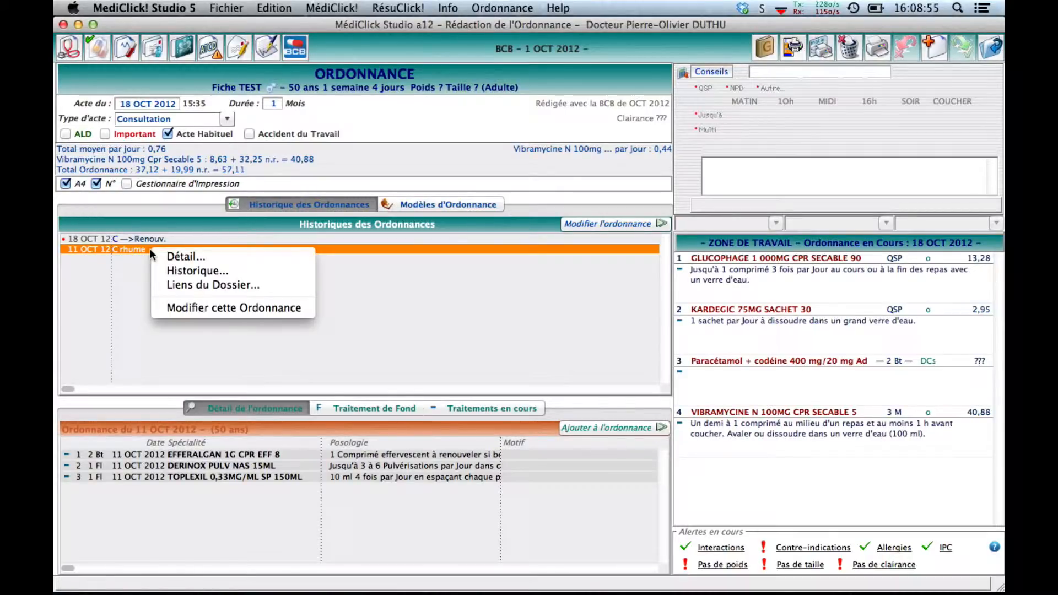
{"action": "left_click", "coordinate": [174, 270]}
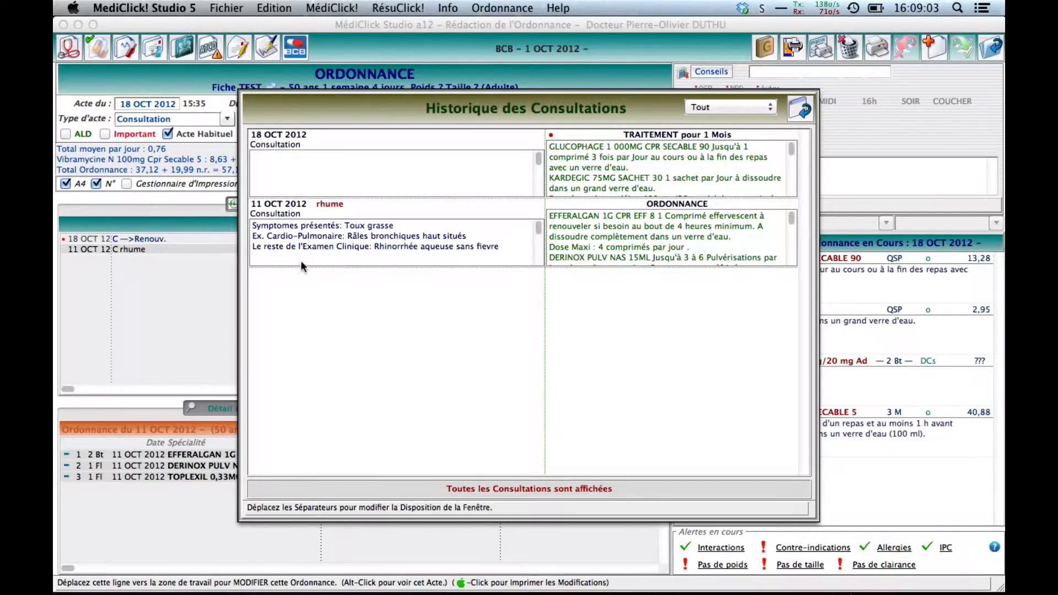
{"action": "left_click", "coordinate": [799, 108]}
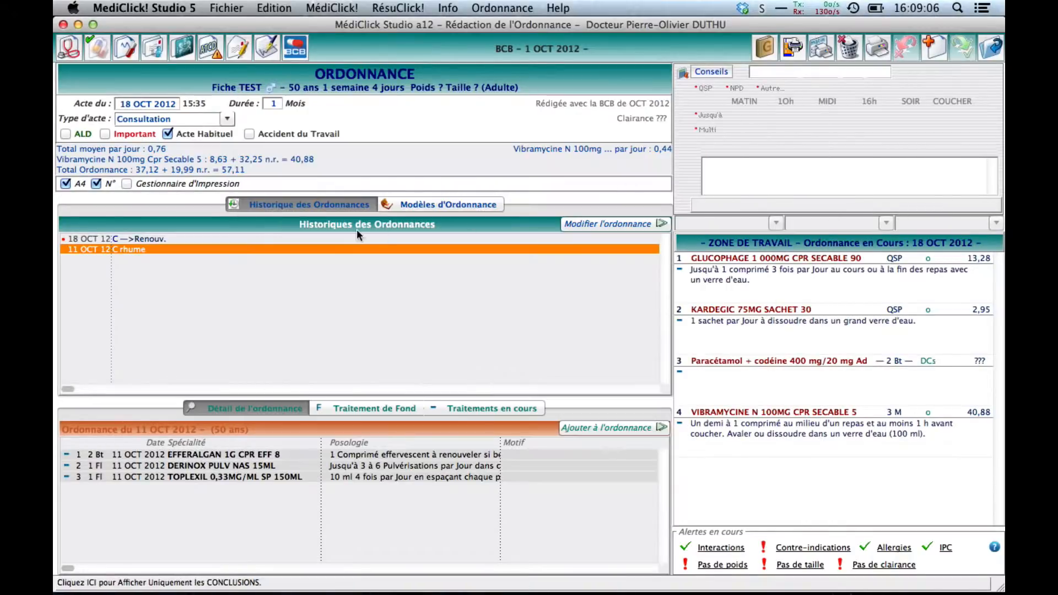
- Review the contextual options of the 11 OCT 12 "rhume" prescription and load it into the work area for modification
{"action": "right_click", "coordinate": [163, 250]}
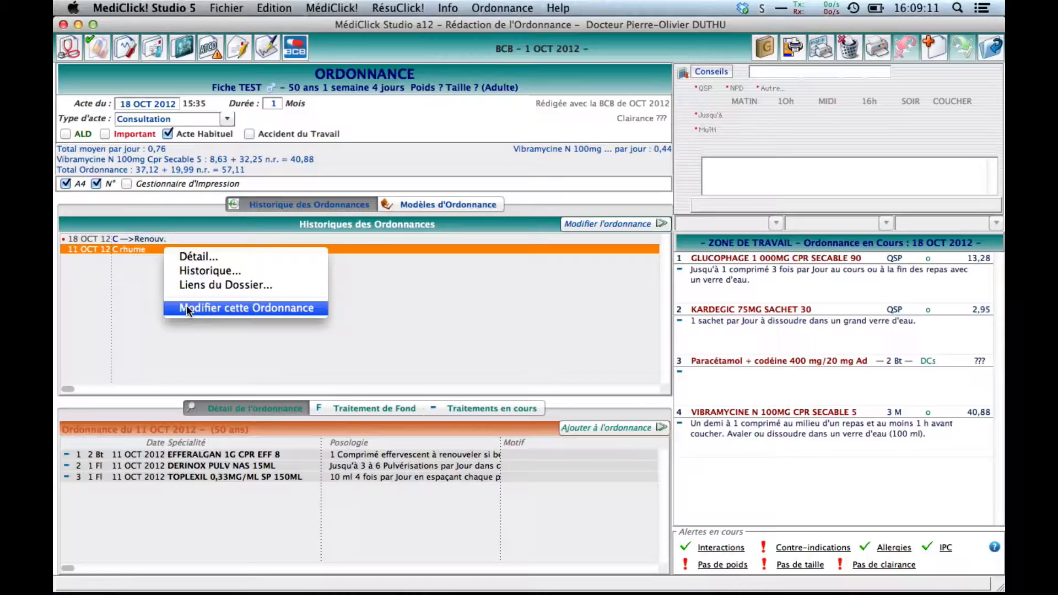
{"action": "left_click", "coordinate": [362, 317]}
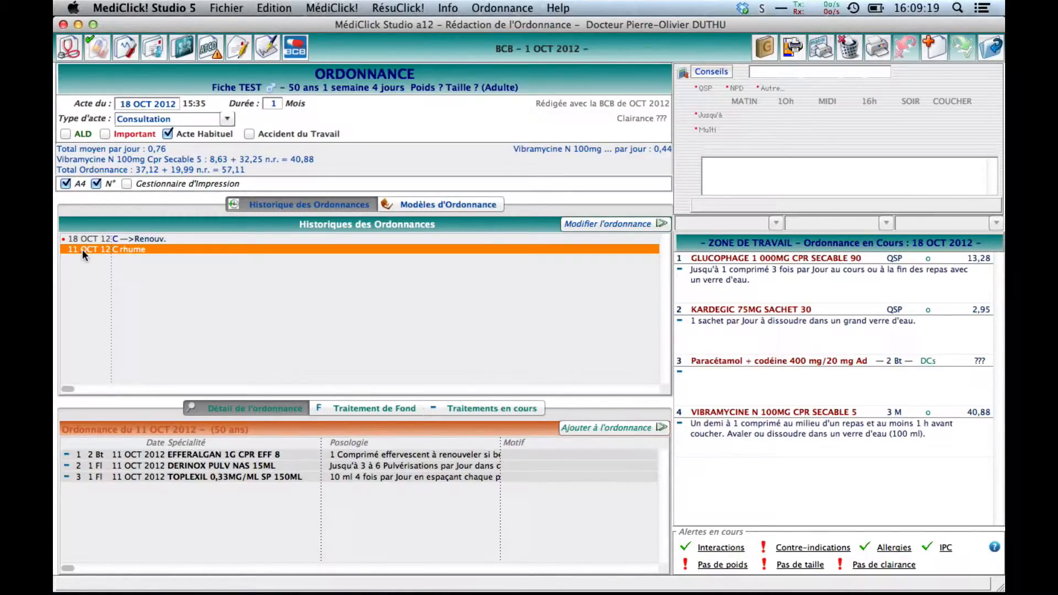
{"action": "left_click", "coordinate": [583, 223]}
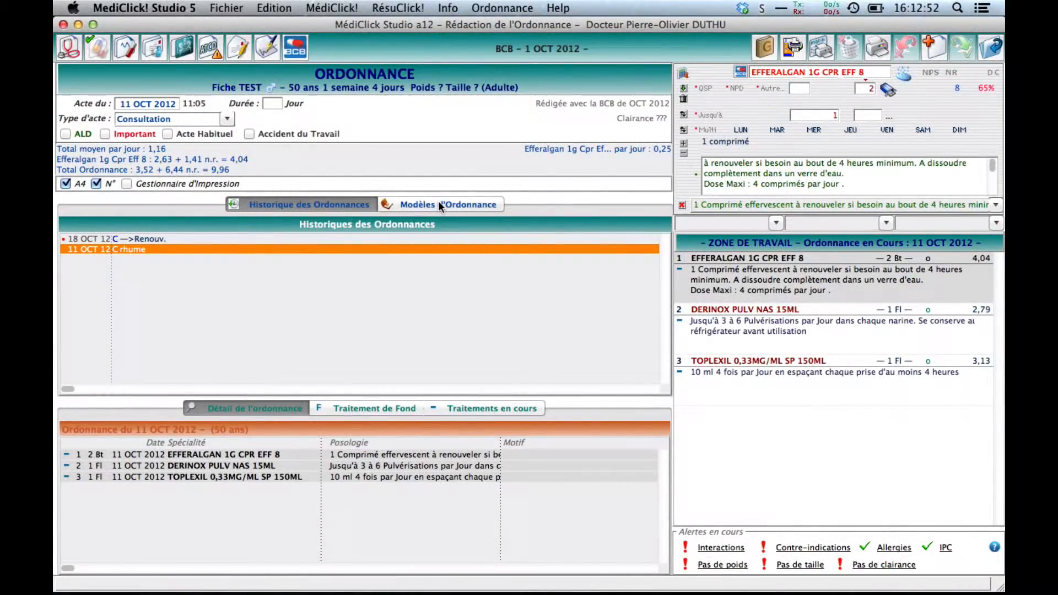
- Among the prescription models, review the Algodystrophie model's contextual options and open the BANDES en TOUT Genre model for modification
{"action": "left_click", "coordinate": [439, 203]}
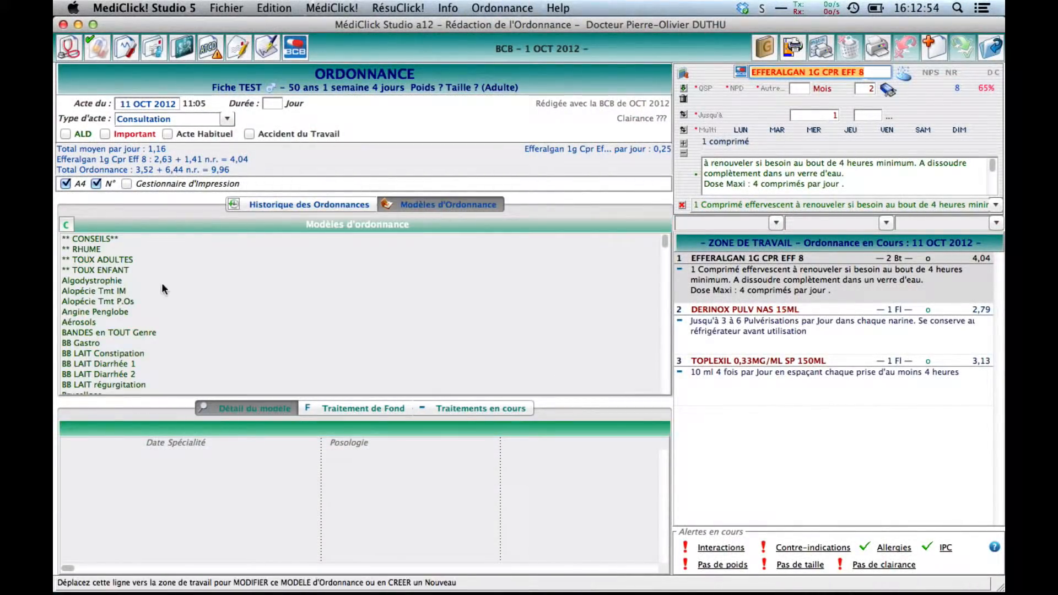
{"action": "left_click", "coordinate": [147, 281]}
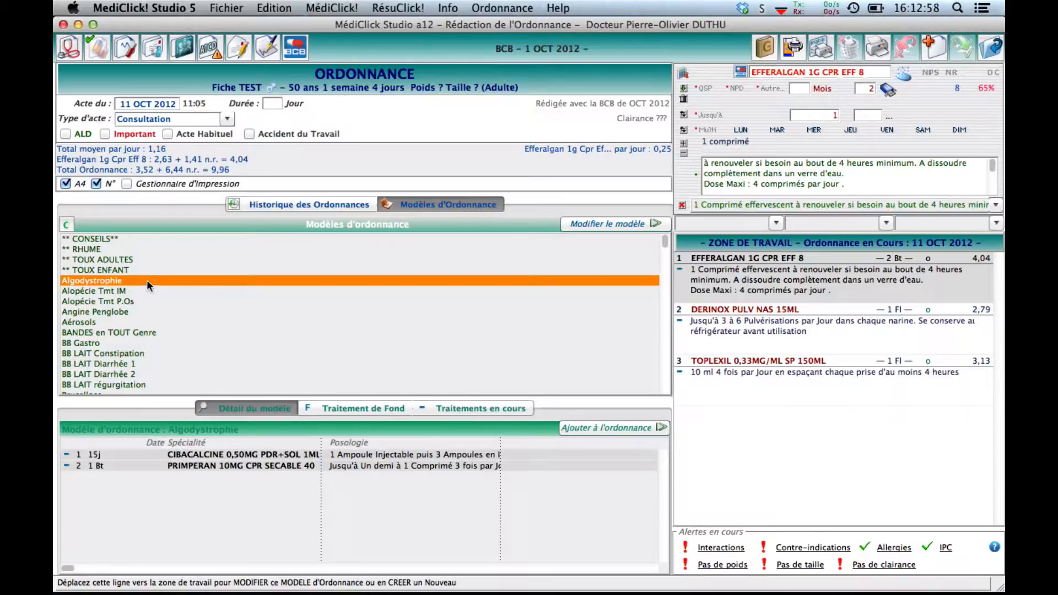
{"action": "right_click", "coordinate": [147, 279]}
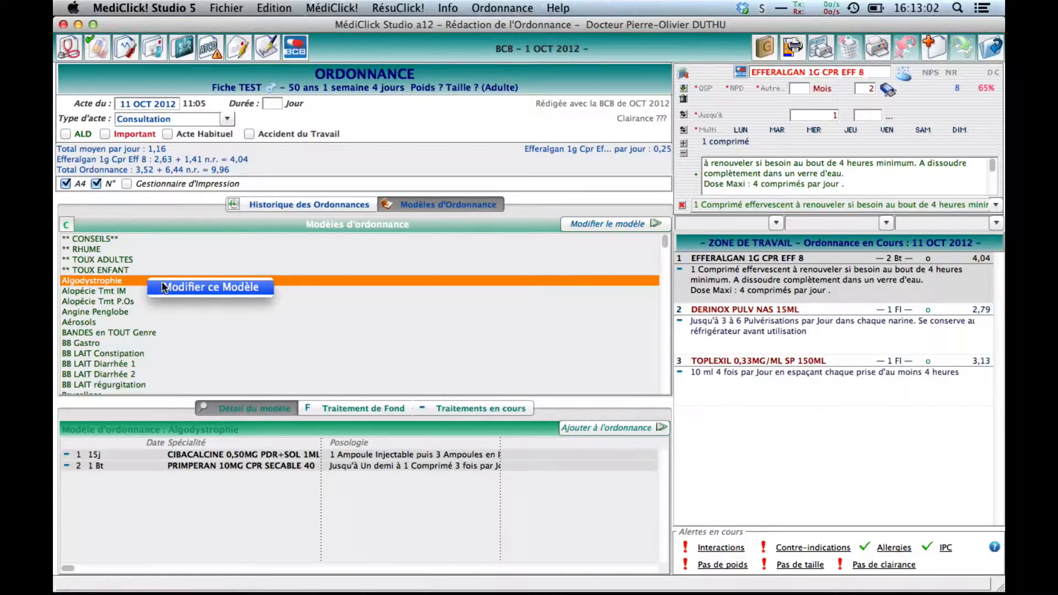
{"action": "left_click", "coordinate": [178, 323]}
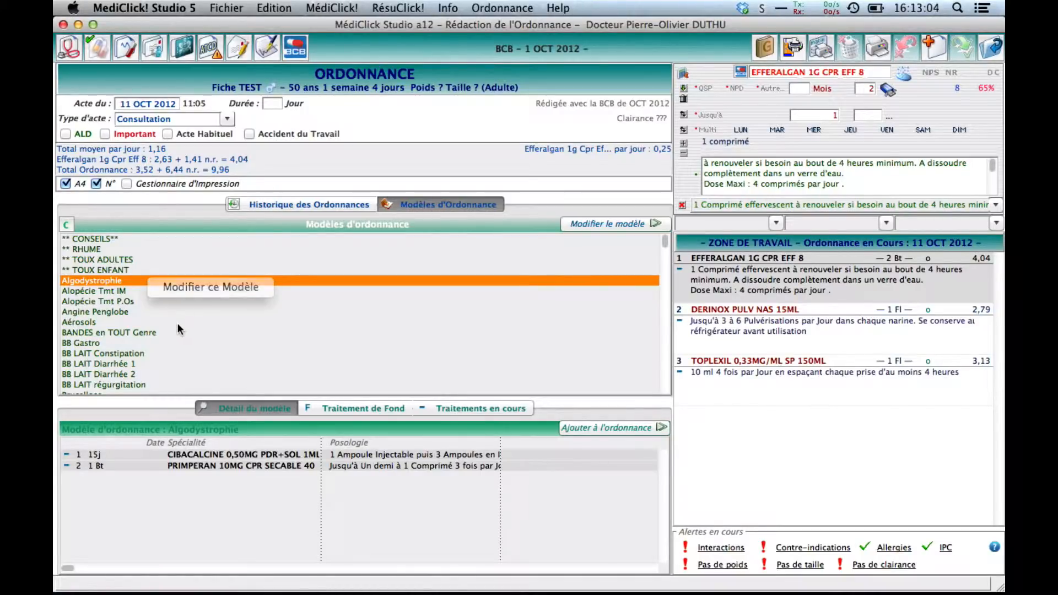
{"action": "left_click", "coordinate": [174, 332]}
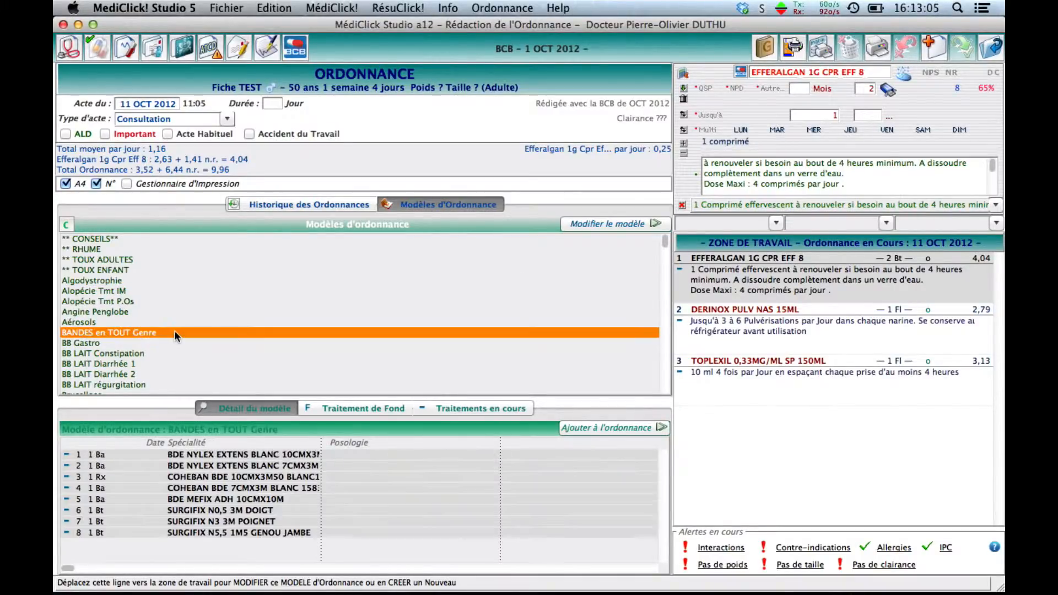
{"action": "left_click", "coordinate": [573, 223]}
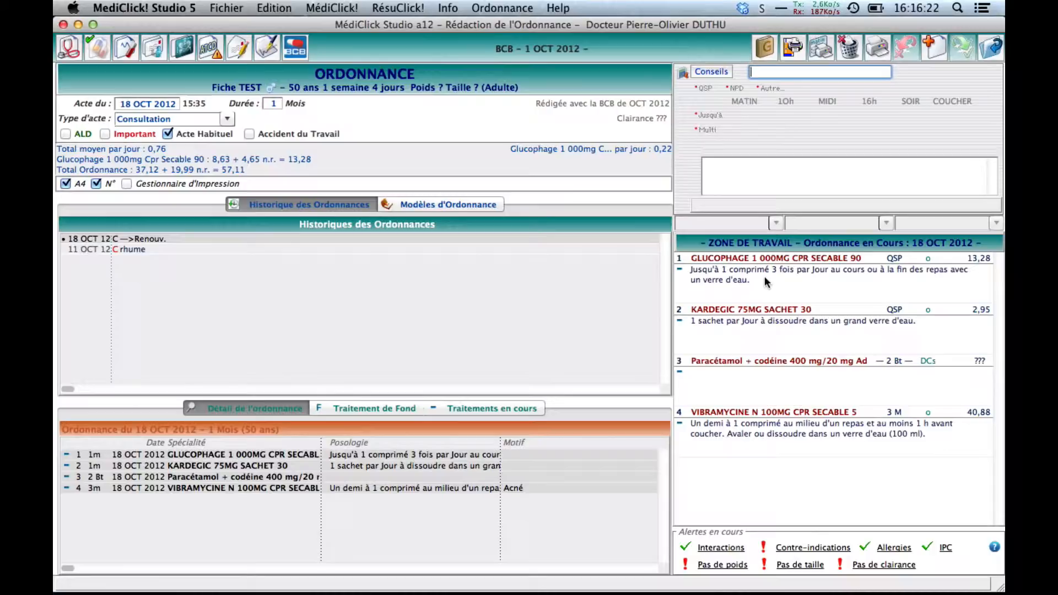
- Select the GLUCOPHAGE 1 000MG line in the 18 OCT 2012 prescription and consult its BCB information
{"action": "left_click", "coordinate": [765, 281]}
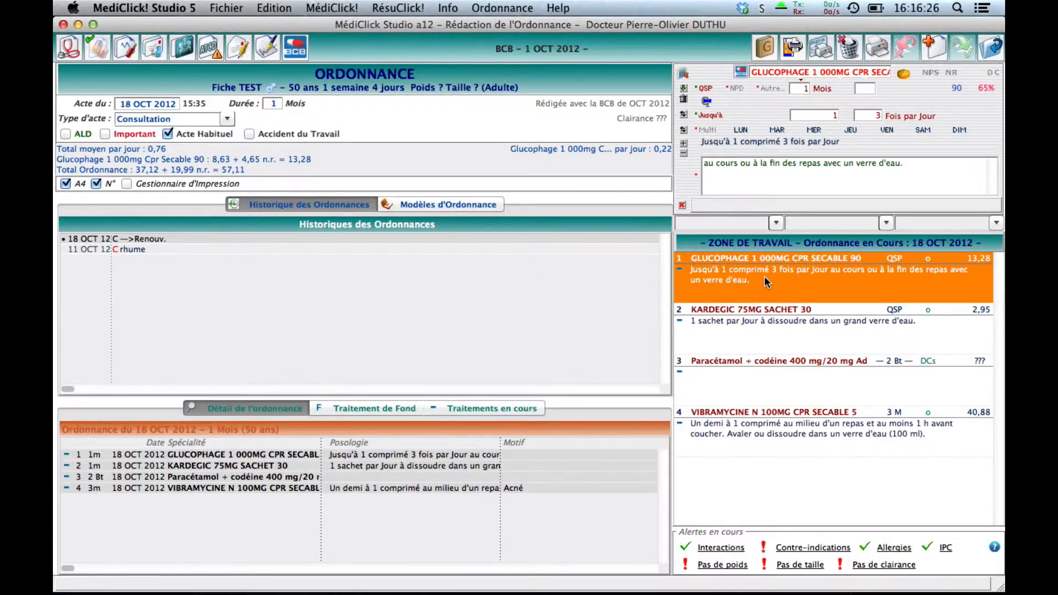
{"action": "right_click", "coordinate": [764, 276]}
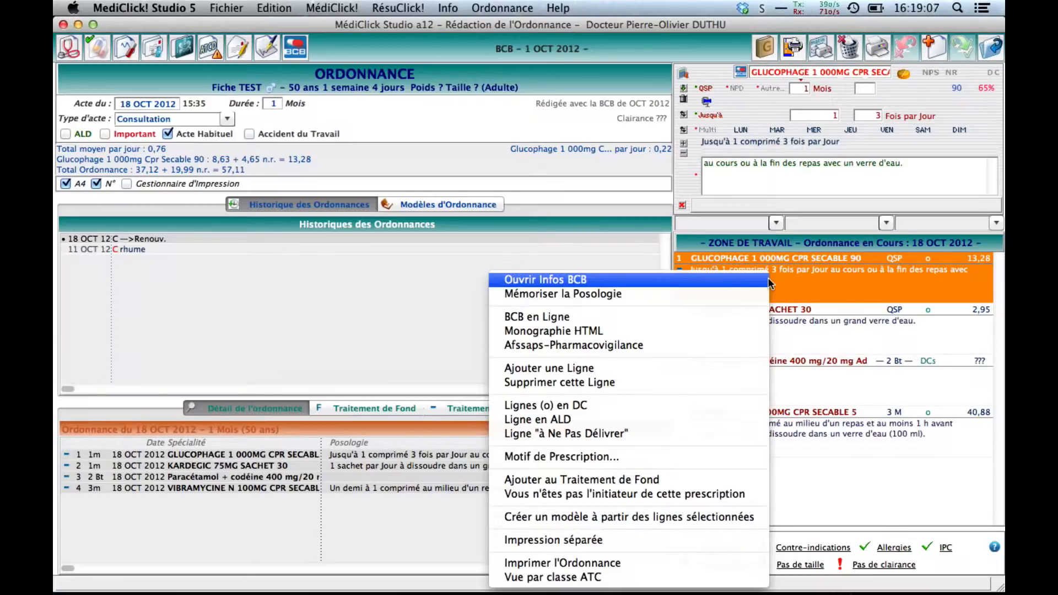
{"action": "left_click", "coordinate": [735, 278]}
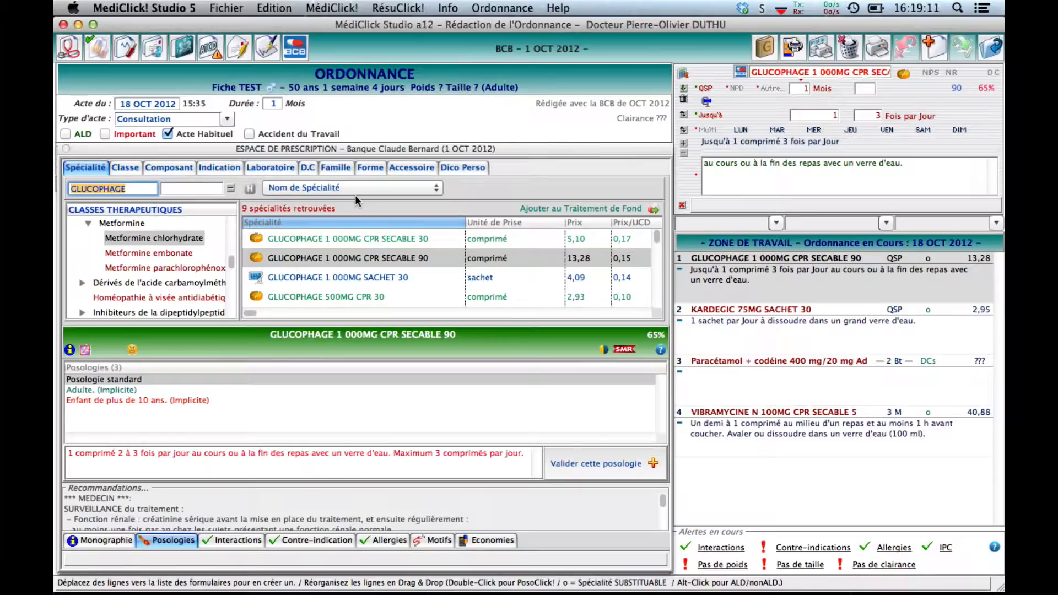
{"action": "left_click", "coordinate": [65, 149]}
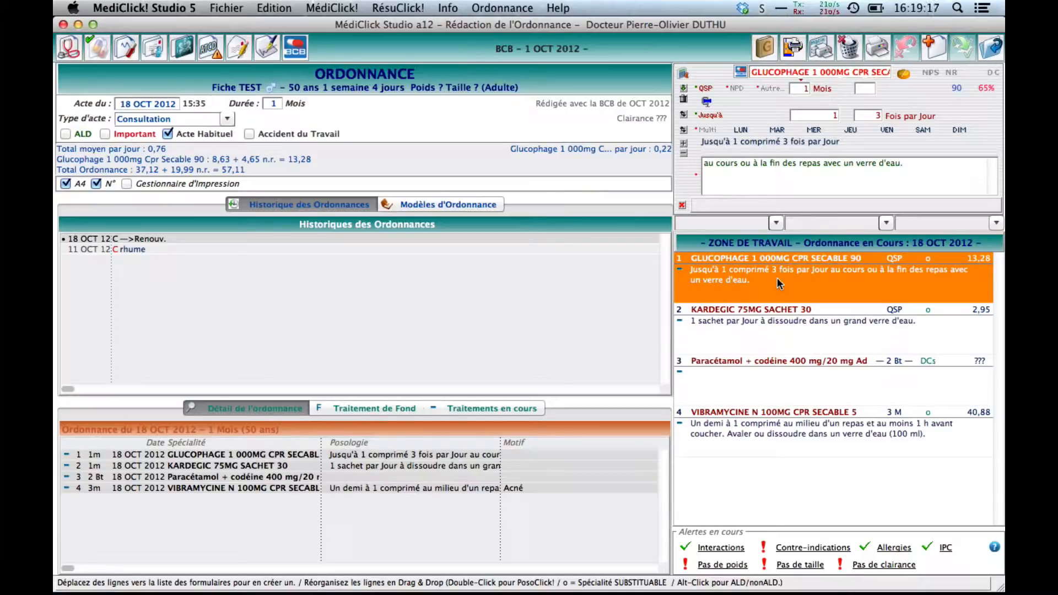
- Display the general prescription space, close it and reopen it directly for GLUCOPHAGE 1 000MG CPR SECABLE 90
{"action": "left_click", "coordinate": [765, 240]}
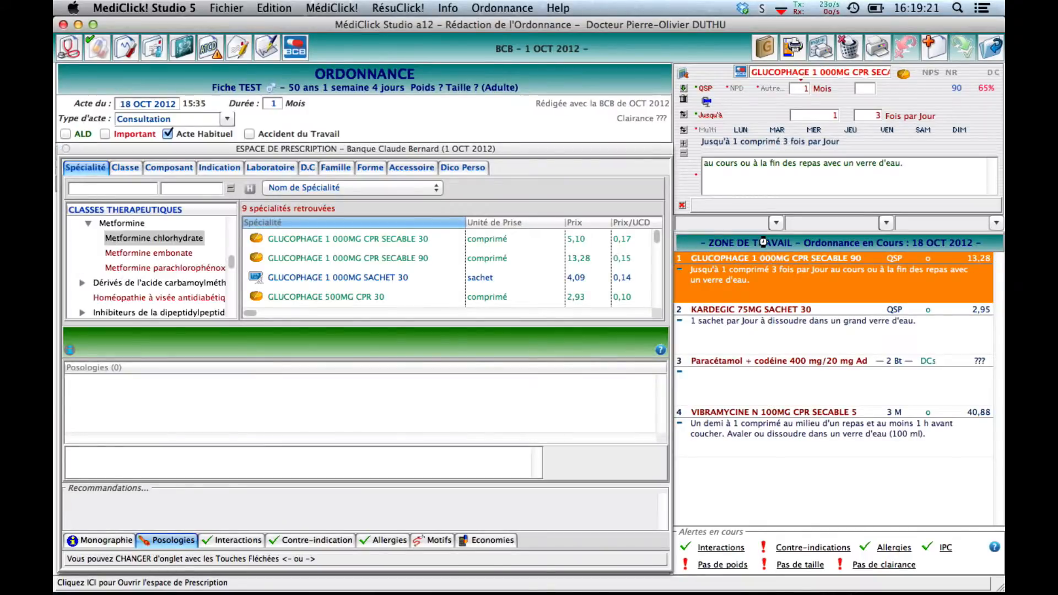
{"action": "left_click", "coordinate": [66, 149]}
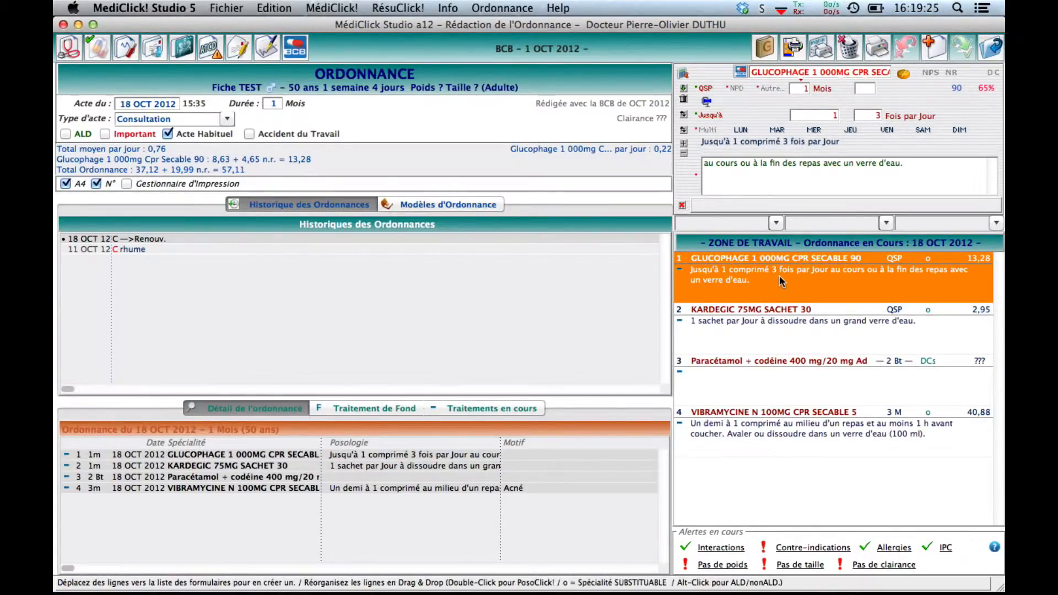
{"action": "left_click", "coordinate": [742, 72]}
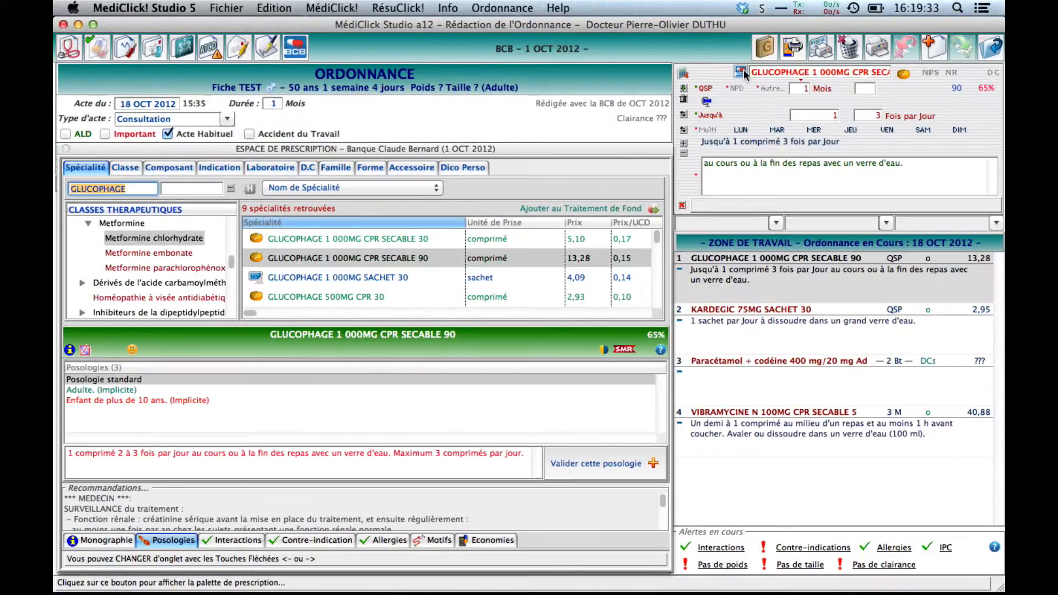
- Memorise the posology of the GLUCOPHAGE 1 000MG line
{"action": "right_click", "coordinate": [786, 274]}
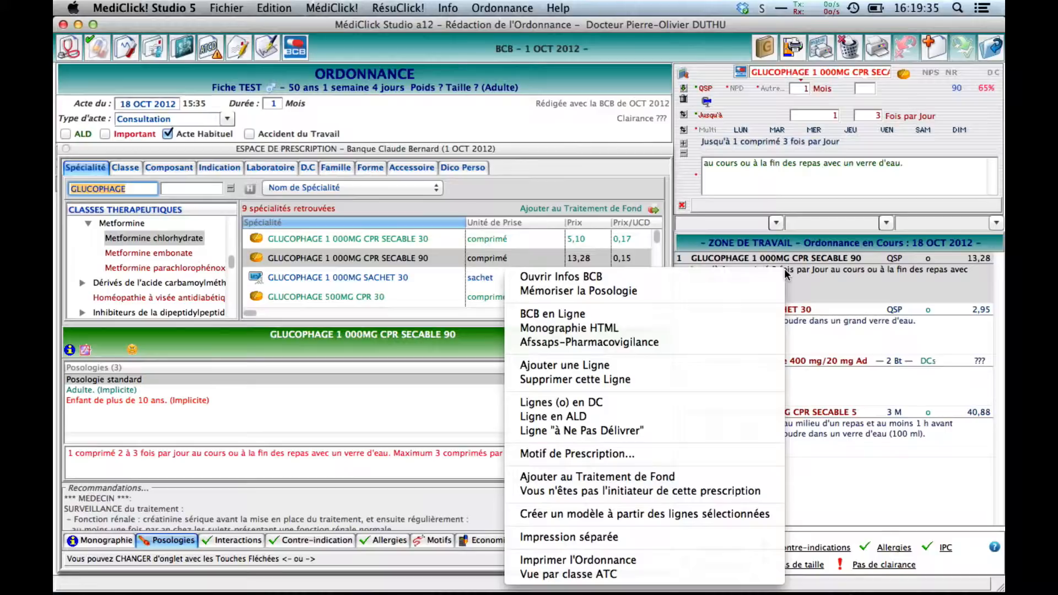
{"action": "left_click", "coordinate": [753, 289]}
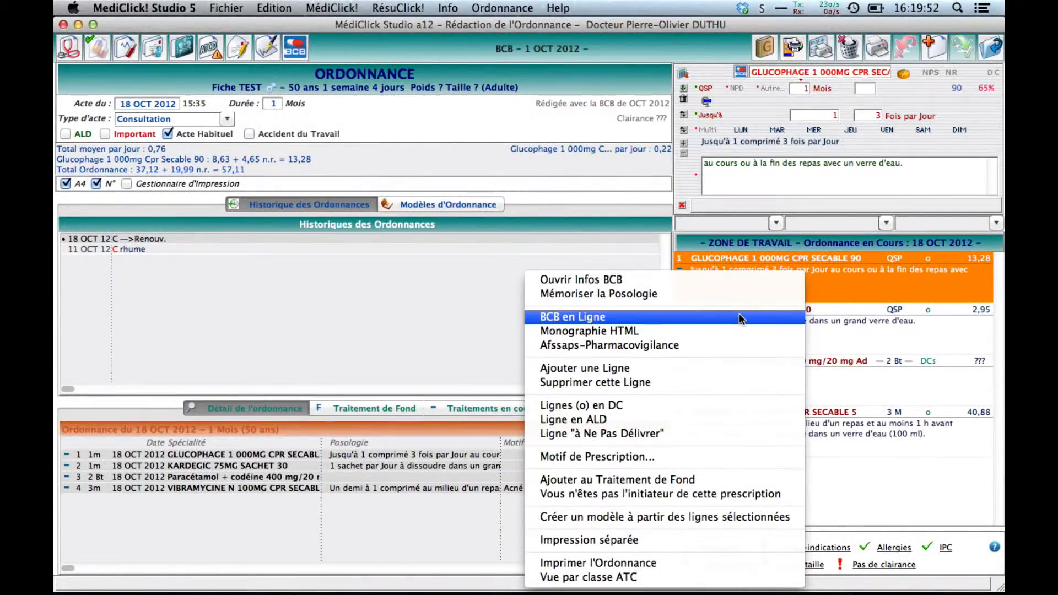
- Open BCB en Ligne for the GLUCOPHAGE 1 000MG line and sign in with the prefilled credentials
{"action": "left_click", "coordinate": [740, 314]}
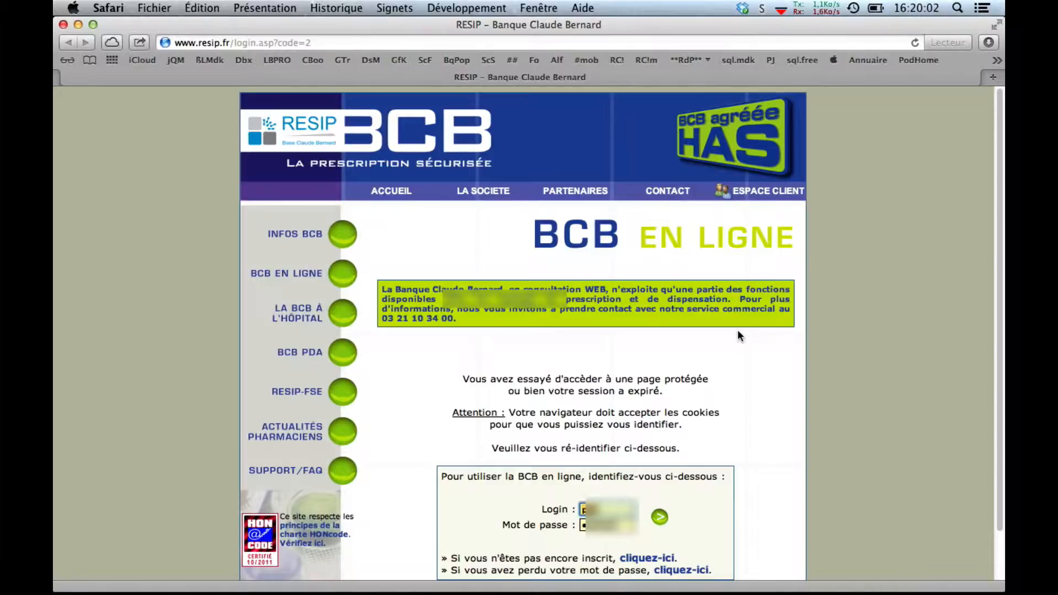
{"action": "scroll", "coordinate": [737, 329], "scroll_direction": "down", "scroll_amount": 3}
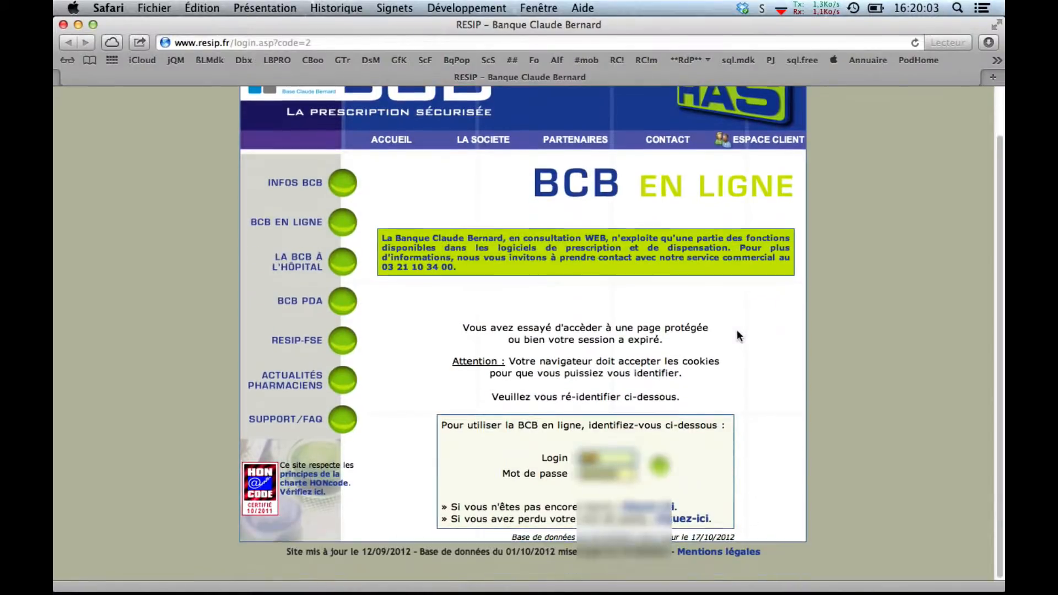
{"action": "left_click", "coordinate": [663, 468]}
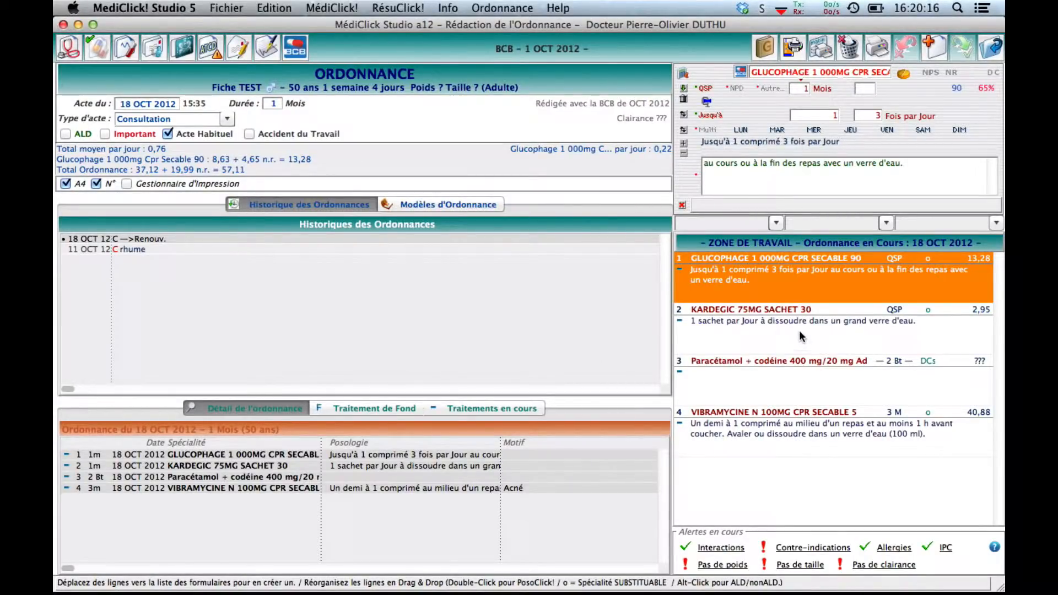
- Select the KARDEGIC 75MG SACHET 30 line and open its BCB en Ligne page and HTML monograph
{"action": "left_click", "coordinate": [799, 339]}
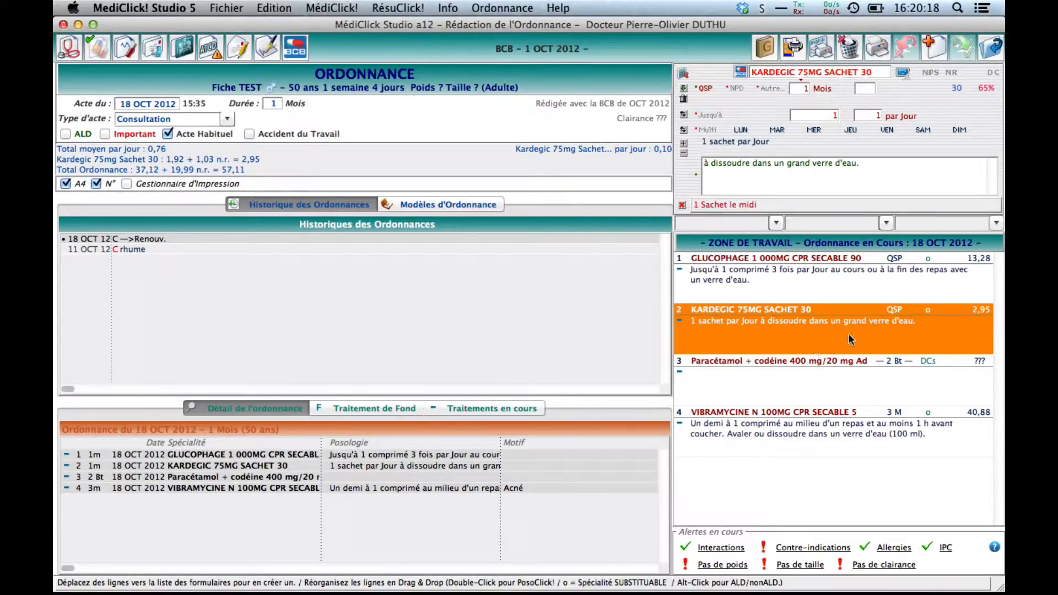
{"action": "right_click", "coordinate": [834, 319]}
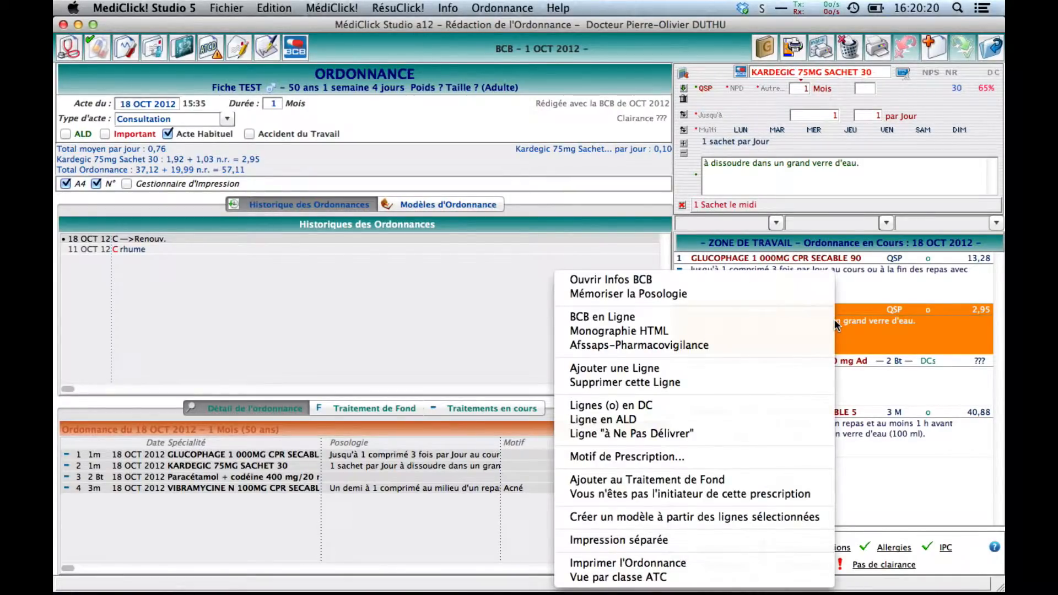
{"action": "left_click", "coordinate": [785, 317]}
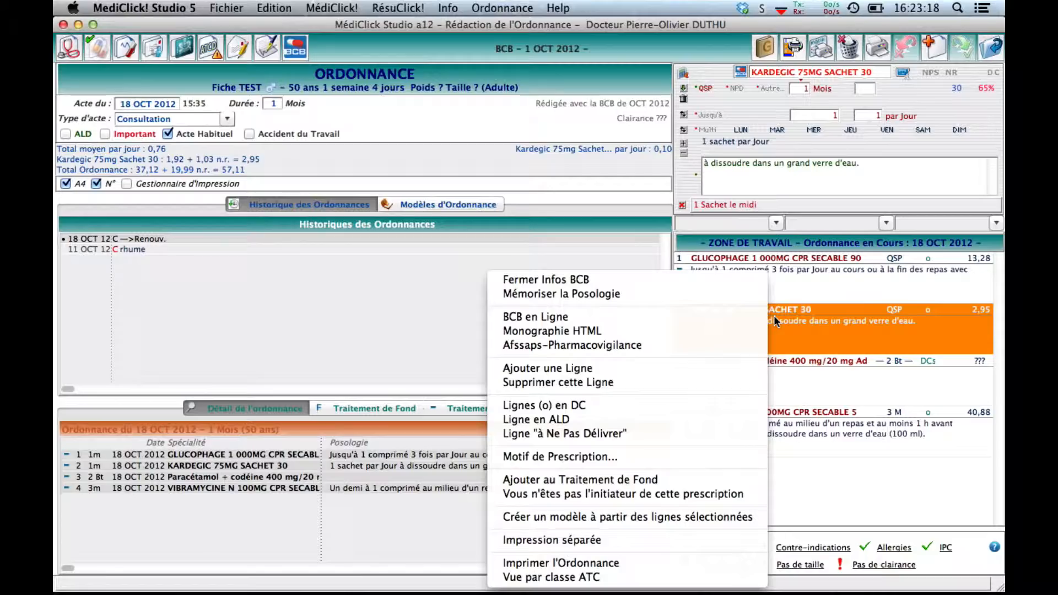
{"action": "left_click", "coordinate": [687, 329]}
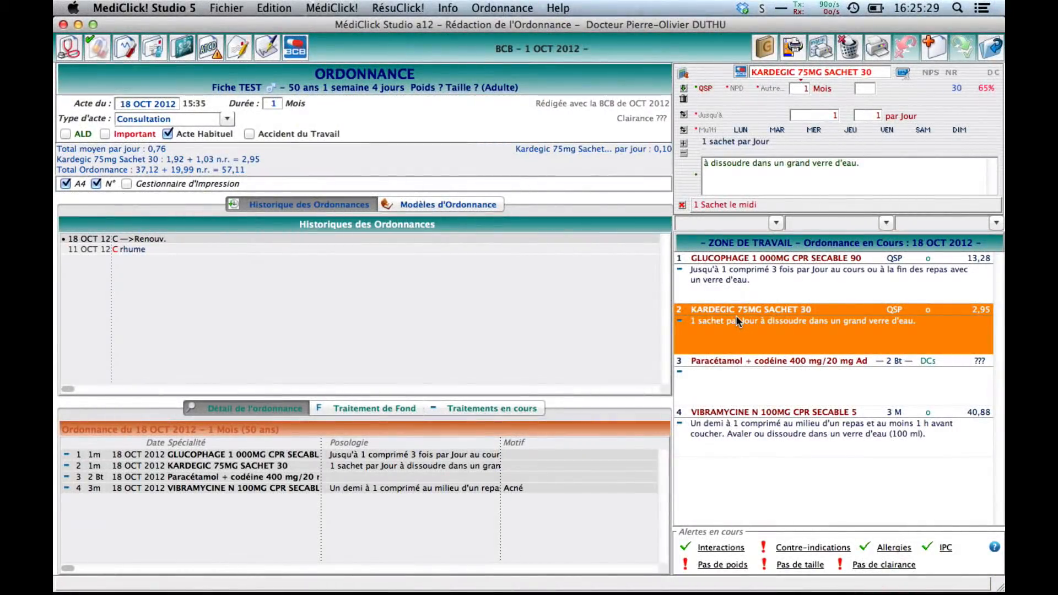
- Open the Afssaps-Pharmacovigilance adverse effect declaration form for the KARDEGIC 75MG SACHET 30 line
{"action": "right_click", "coordinate": [735, 315]}
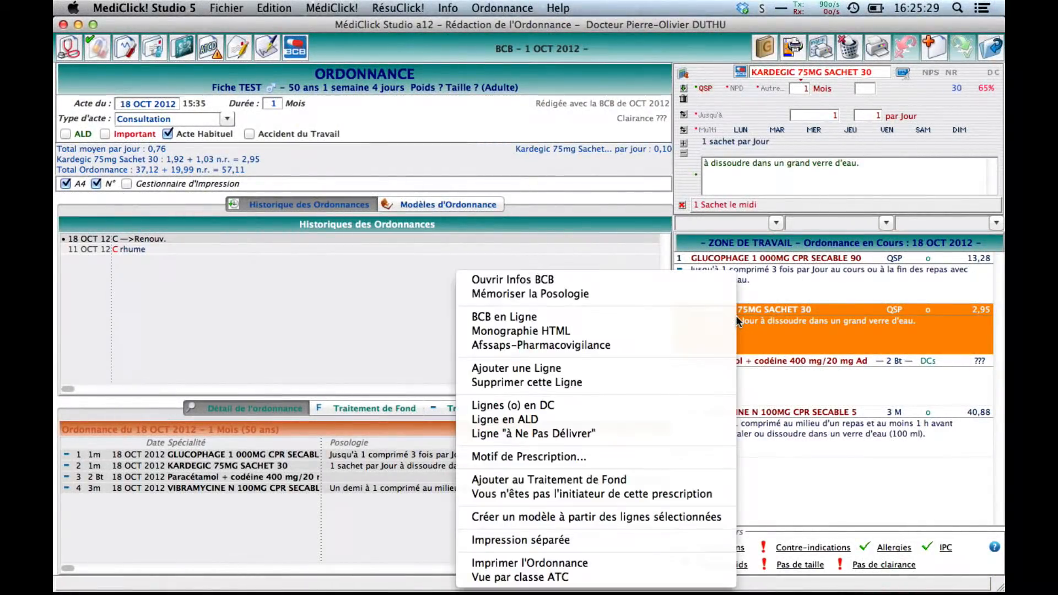
{"action": "left_click", "coordinate": [682, 345]}
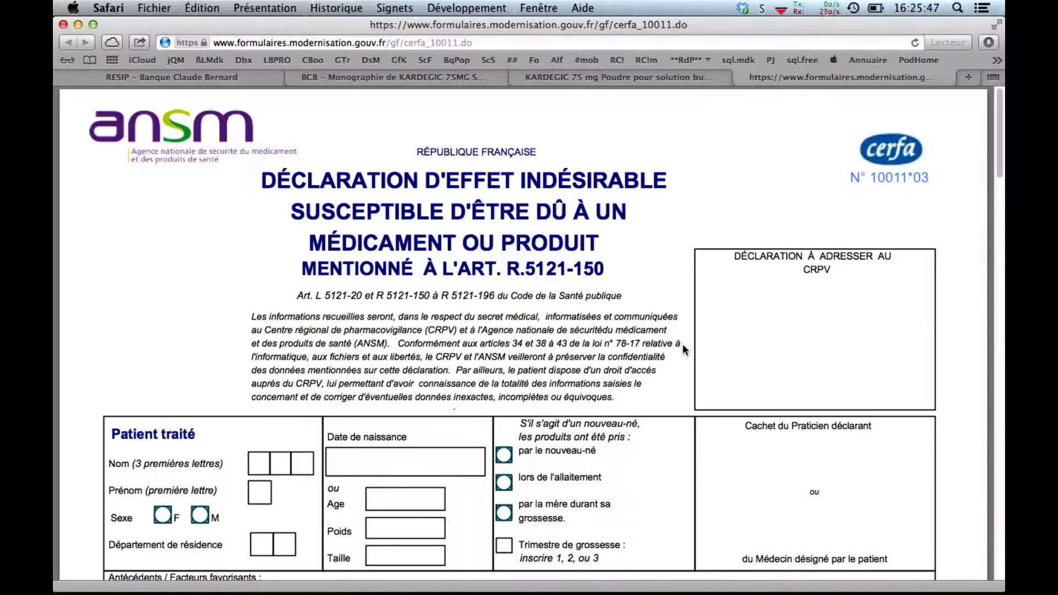
- Fill in the patient's last-name letters and first-name initial, set the sex to F, and review the form's remaining sections
{"action": "scroll", "coordinate": [682, 342], "scroll_direction": "down", "scroll_amount": 1}
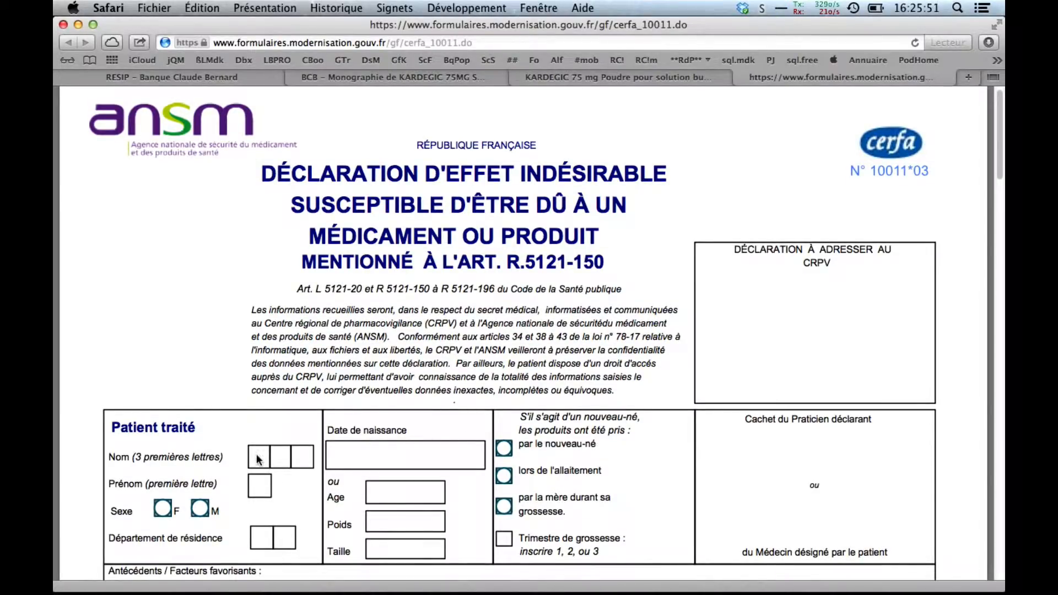
{"action": "left_click", "coordinate": [256, 454]}
{"action": "type", "text": "R"}
{"action": "type", "text": "EM"}
{"action": "type", "text": "P"}
{"action": "key", "text": "Tab"}
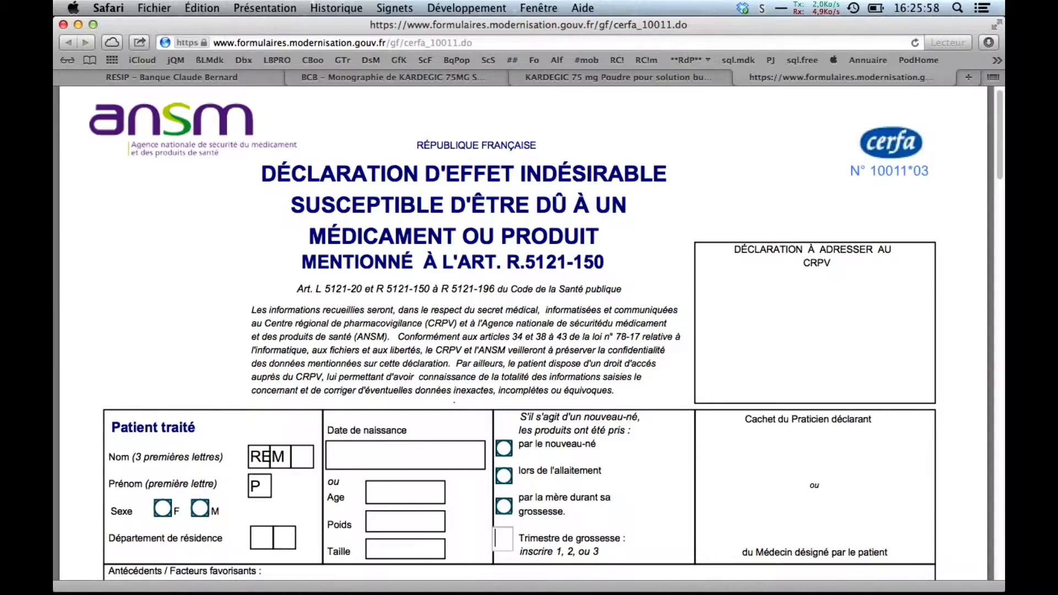
{"action": "left_click", "coordinate": [163, 509]}
{"action": "left_click", "coordinate": [375, 451]}
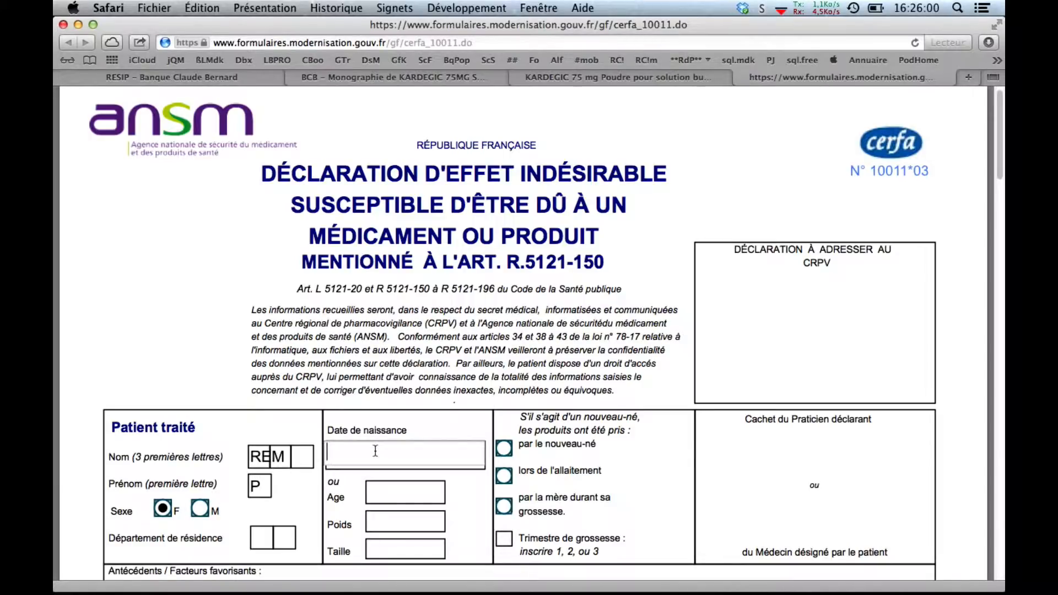
{"action": "scroll", "coordinate": [549, 469], "scroll_direction": "down", "scroll_amount": 5}
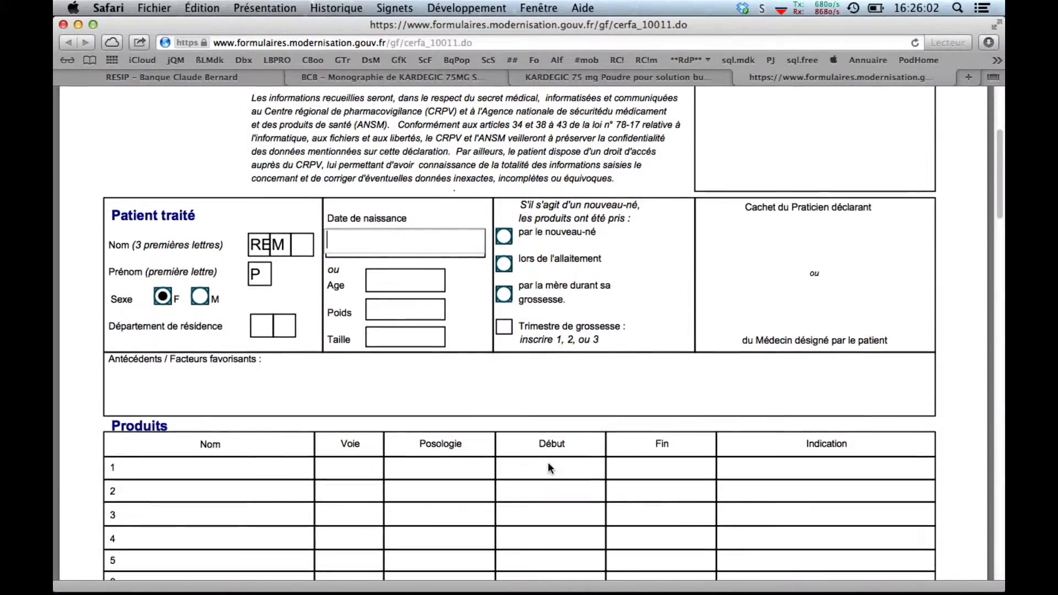
{"action": "scroll", "coordinate": [549, 469], "scroll_direction": "down", "scroll_amount": 15}
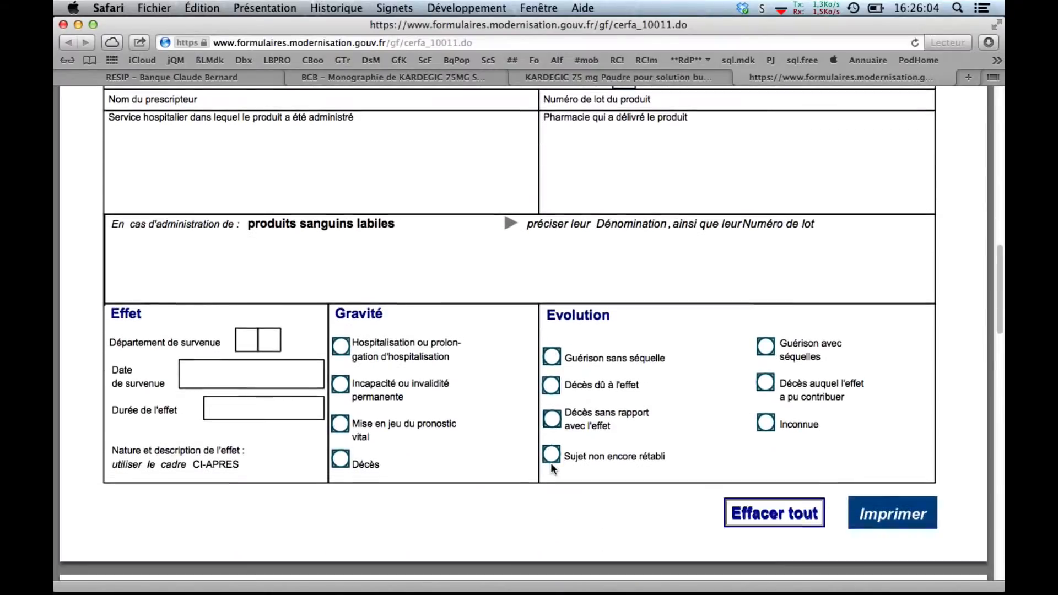
{"action": "scroll", "coordinate": [551, 462], "scroll_direction": "down", "scroll_amount": 2}
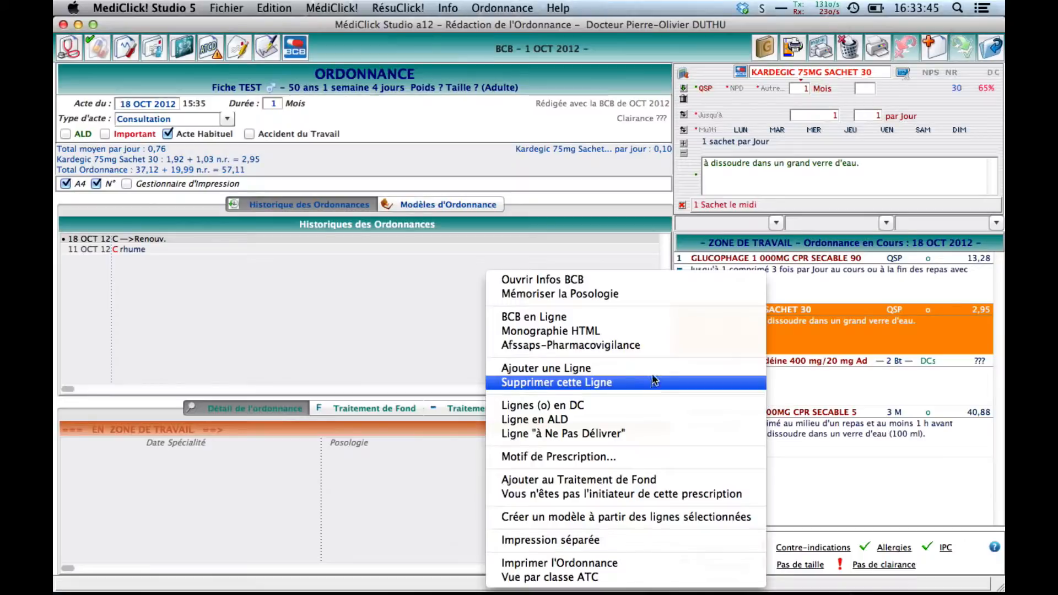
- Start adding a new line to the prescription, and return to the KARDEGIC 75MG SACHET 30 line without filling it in
{"action": "left_click", "coordinate": [799, 382]}
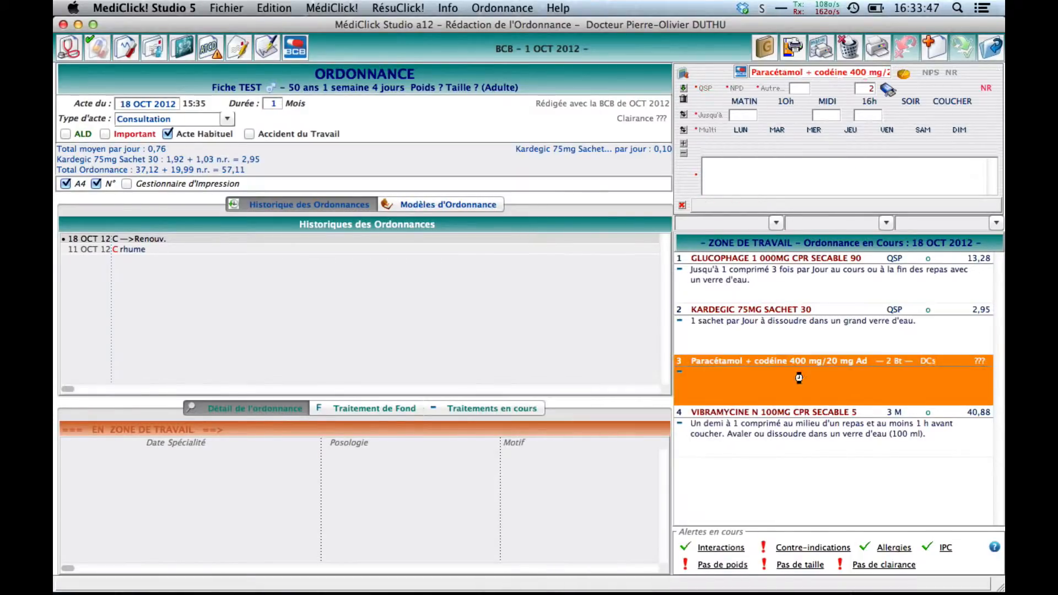
{"action": "left_click", "coordinate": [756, 329]}
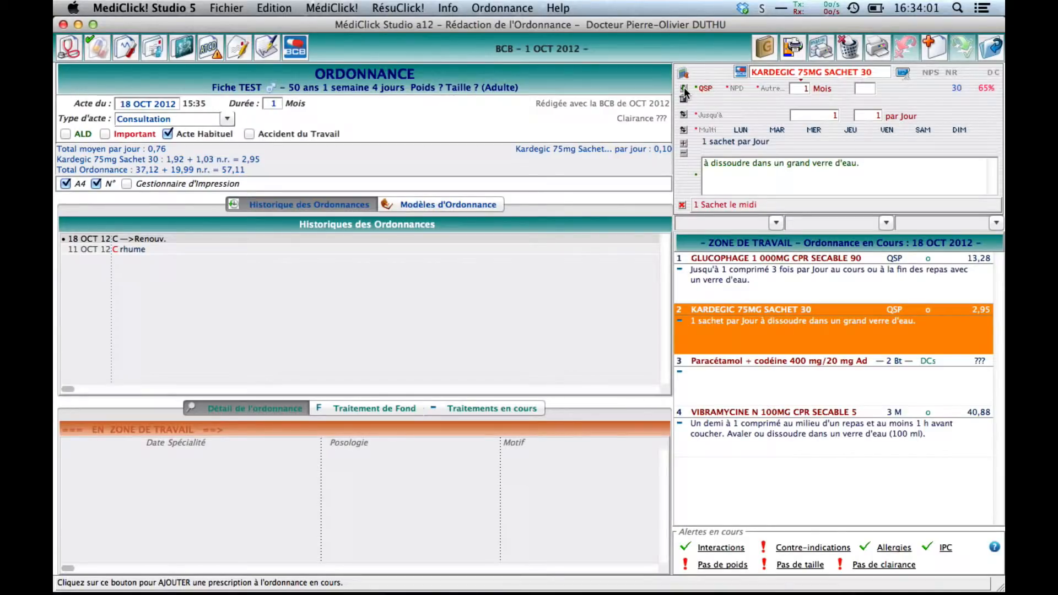
{"action": "left_click", "coordinate": [504, 8]}
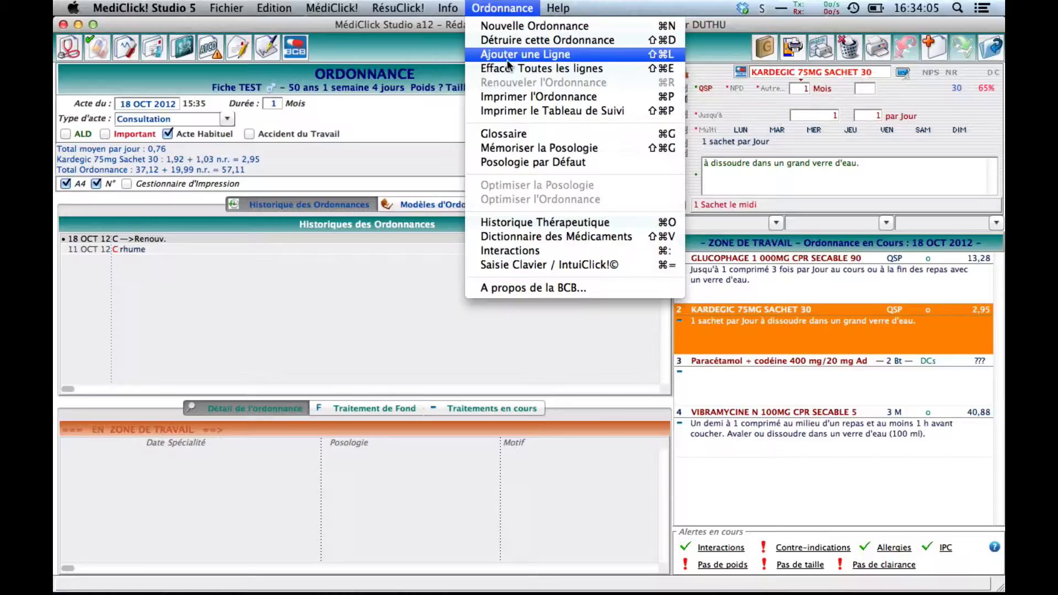
{"action": "left_click", "coordinate": [670, 55]}
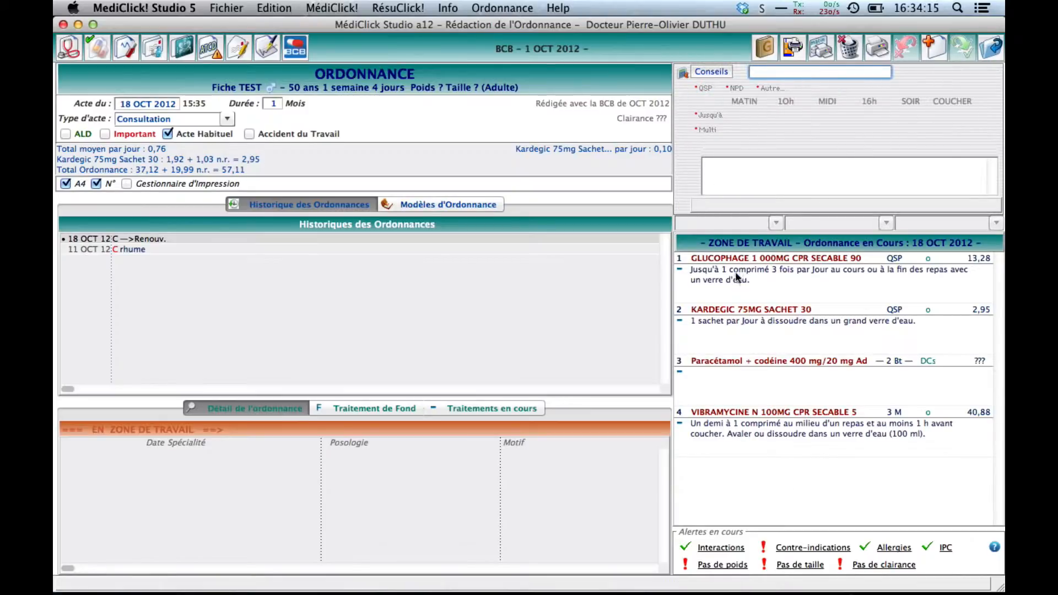
{"action": "left_click", "coordinate": [735, 319]}
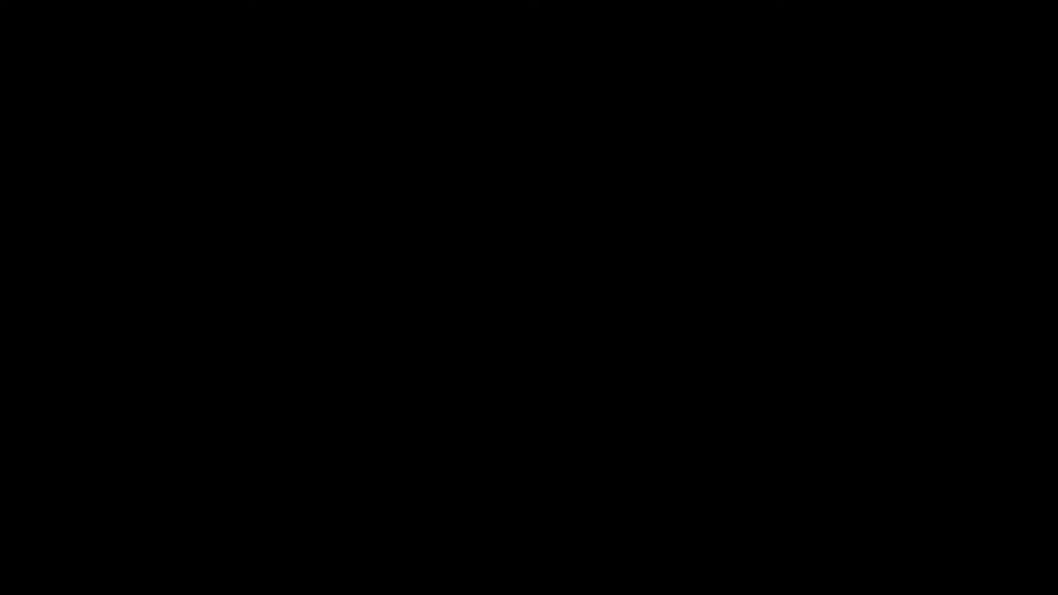
- Convert the KARDEGIC 75MG SACHET 30 line to common denomination (DC) and revert it to NON DC
{"action": "right_click", "coordinate": [699, 315]}
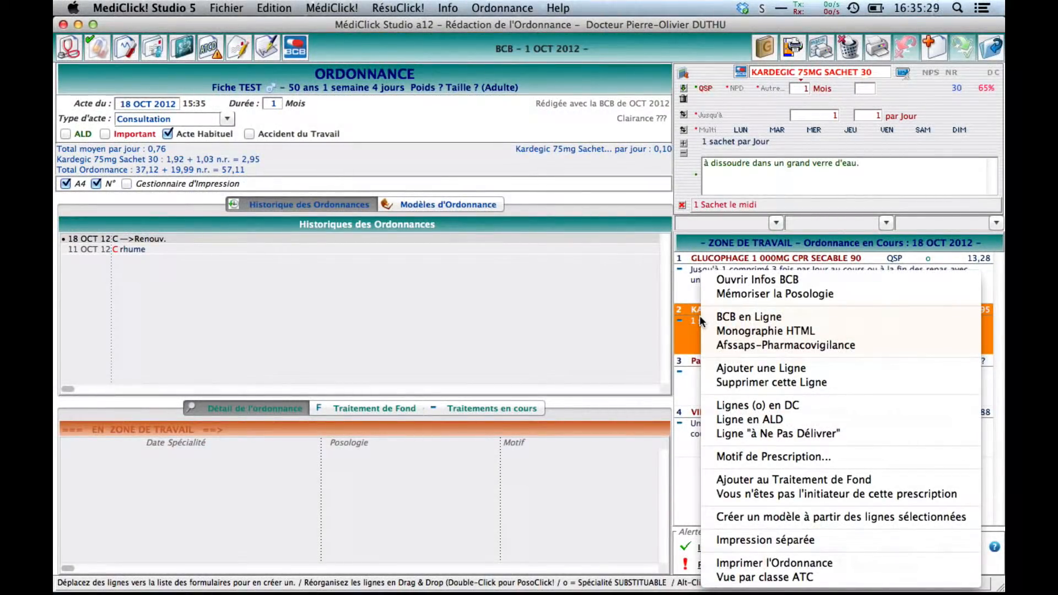
{"action": "left_click", "coordinate": [732, 405]}
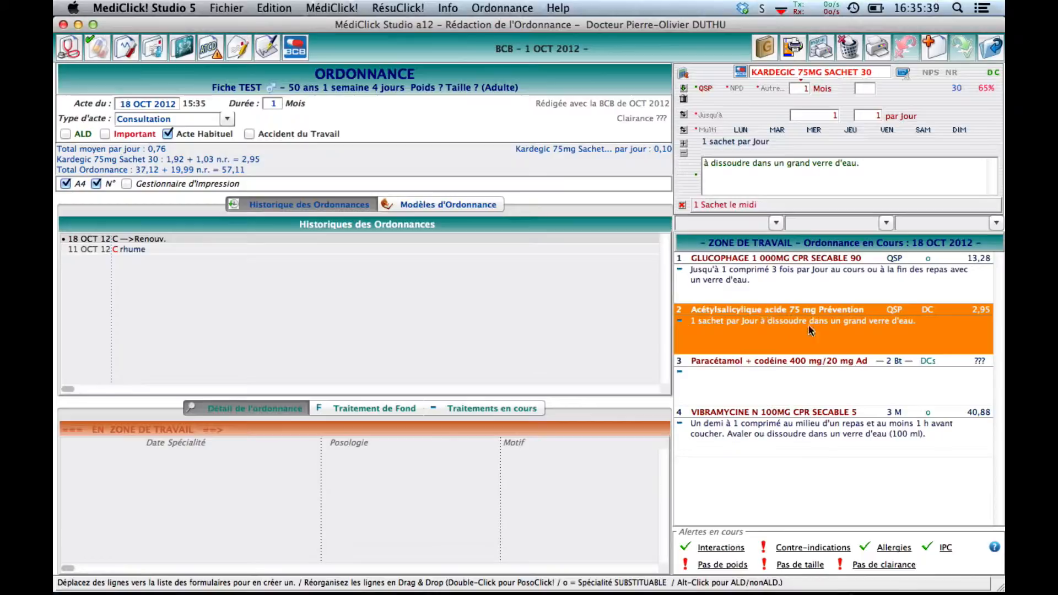
{"action": "right_click", "coordinate": [717, 329]}
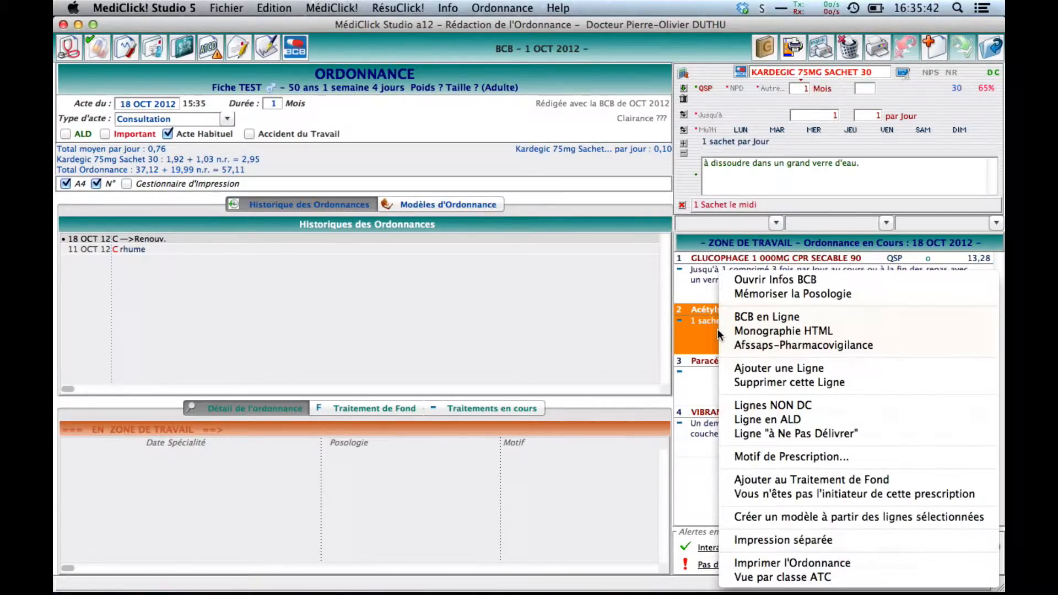
{"action": "left_click", "coordinate": [781, 406]}
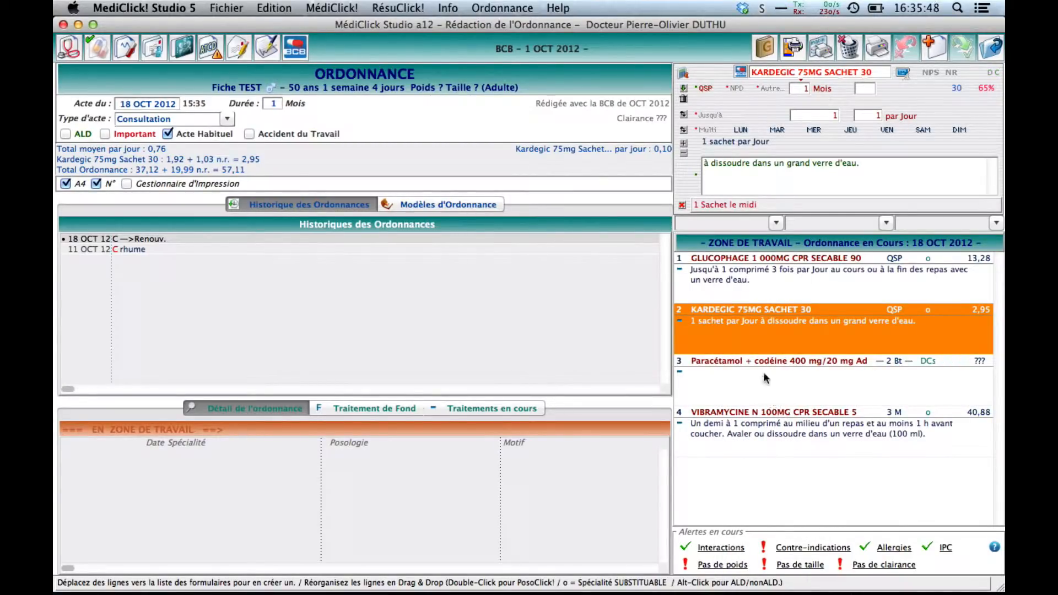
- Mark the KARDEGIC 75MG SACHET 30 line as ALD and agree to update the patient's administrative record
{"action": "right_click", "coordinate": [696, 332]}
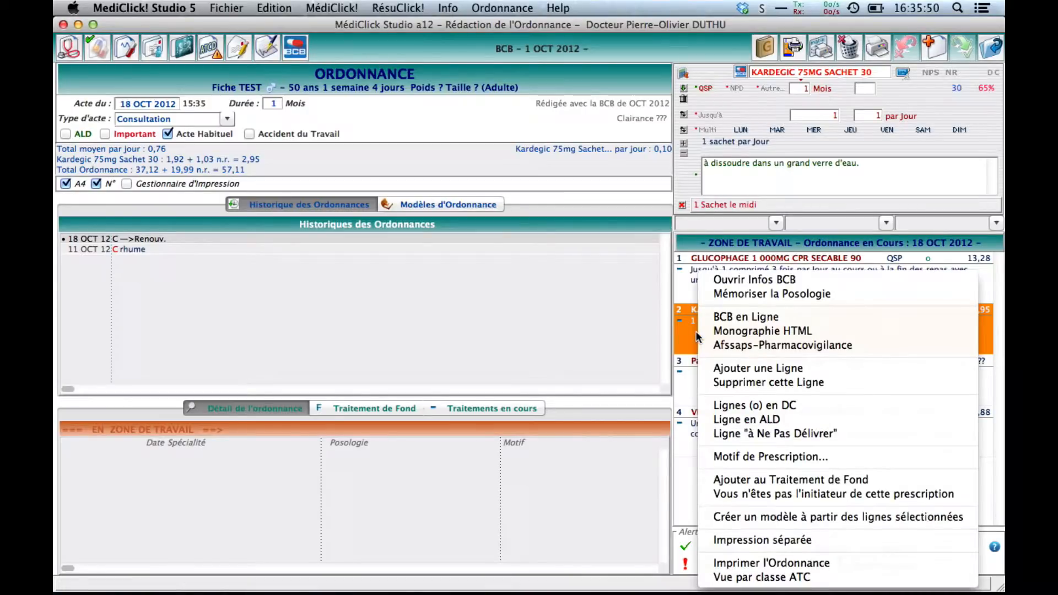
{"action": "left_click", "coordinate": [749, 420]}
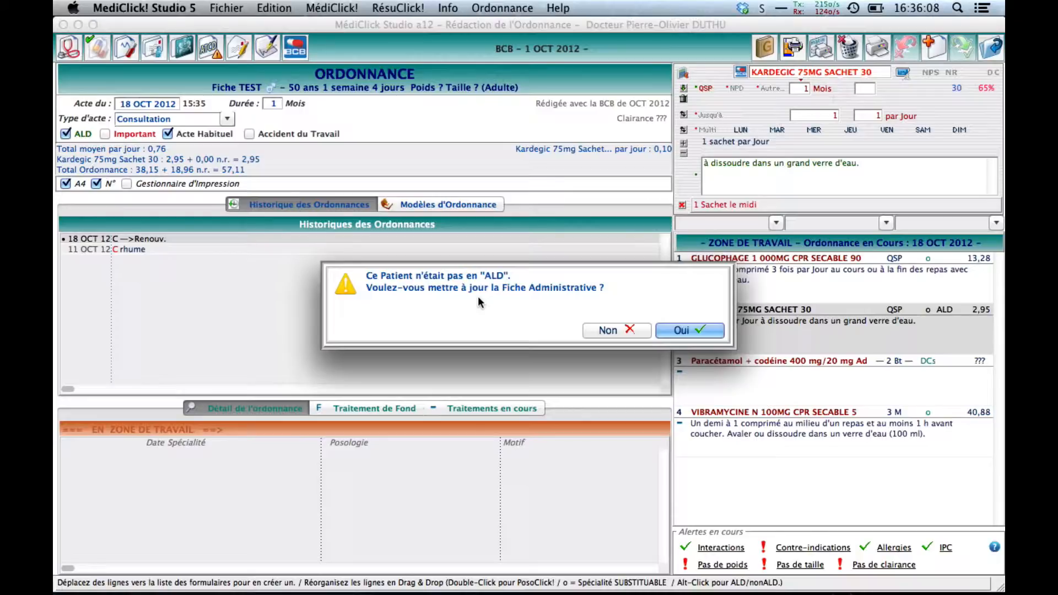
{"action": "left_click", "coordinate": [680, 331]}
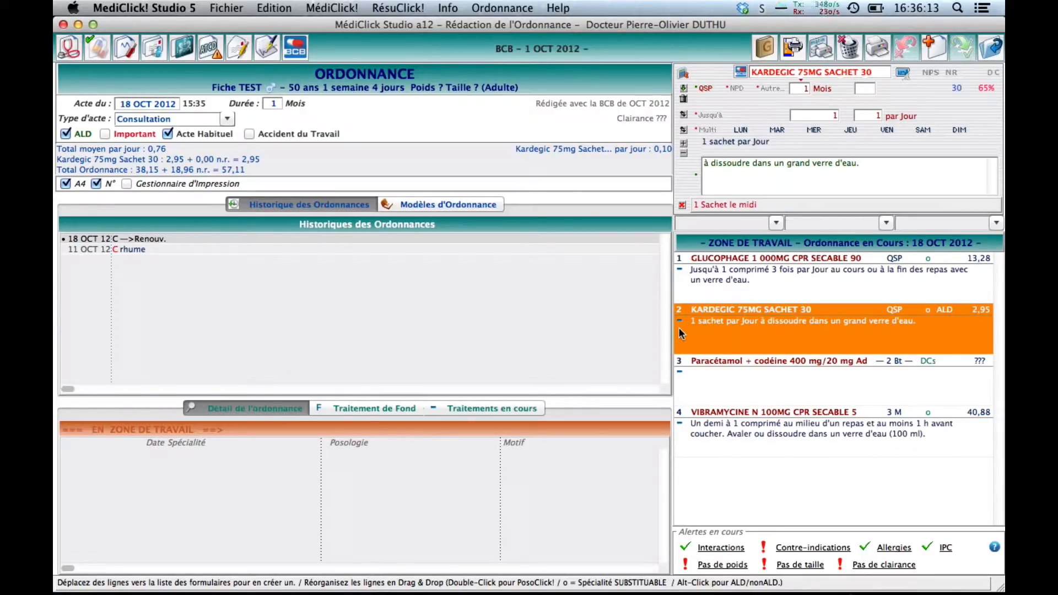
- Set the KARDEGIC 75MG SACHET 30 line back to NON ALD
{"action": "left_click", "coordinate": [947, 359]}
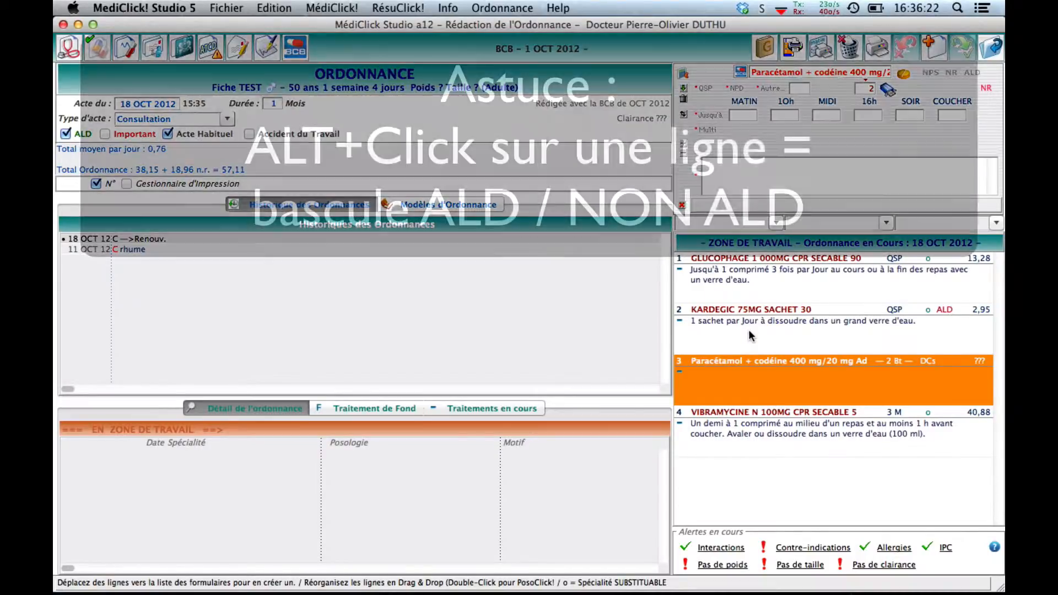
{"action": "right_click", "coordinate": [748, 331]}
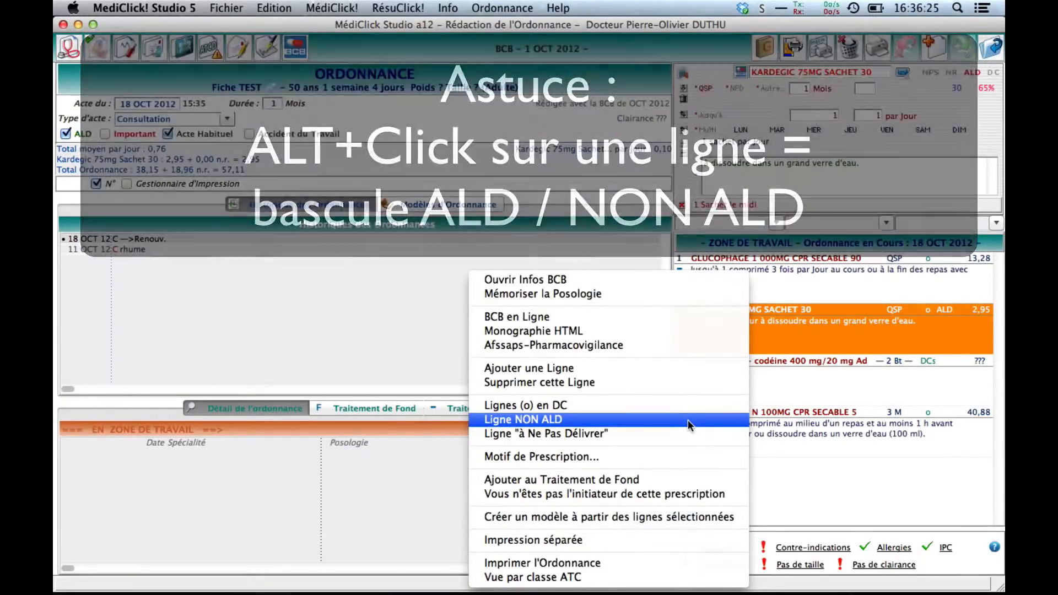
{"action": "left_click", "coordinate": [688, 419]}
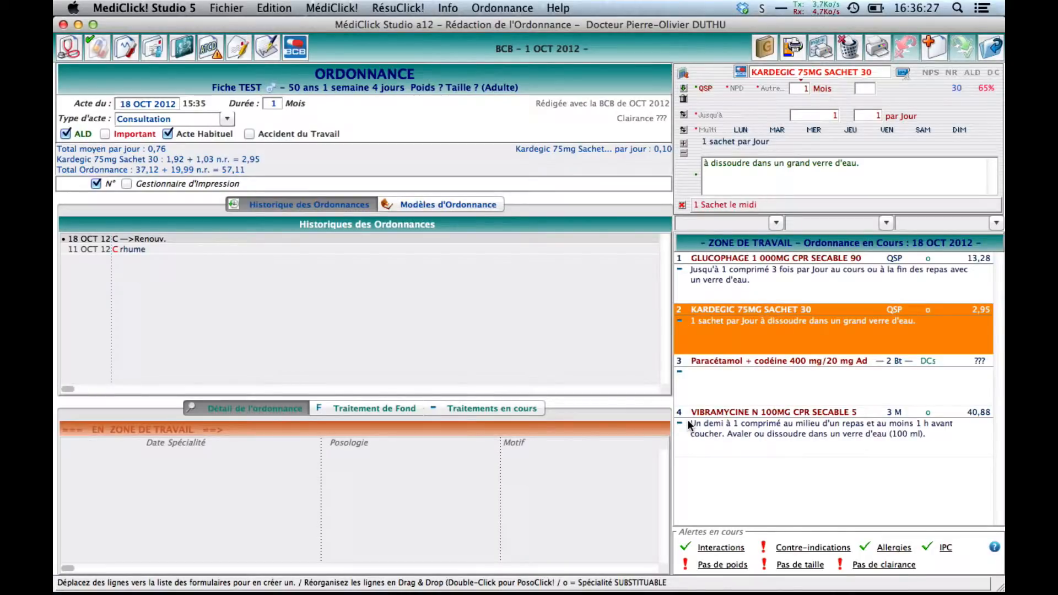
- Select the KARDEGIC and Paracétamol + codéine lines together and try to mark both as "à Ne Pas Délivrer"
{"action": "left_click", "coordinate": [753, 385]}
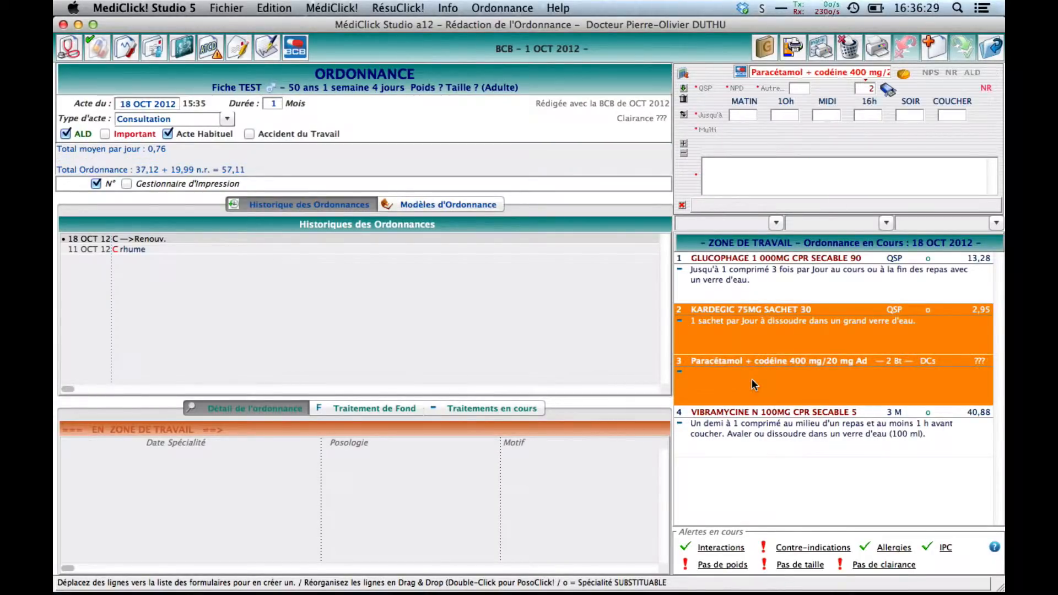
{"action": "right_click", "coordinate": [753, 384]}
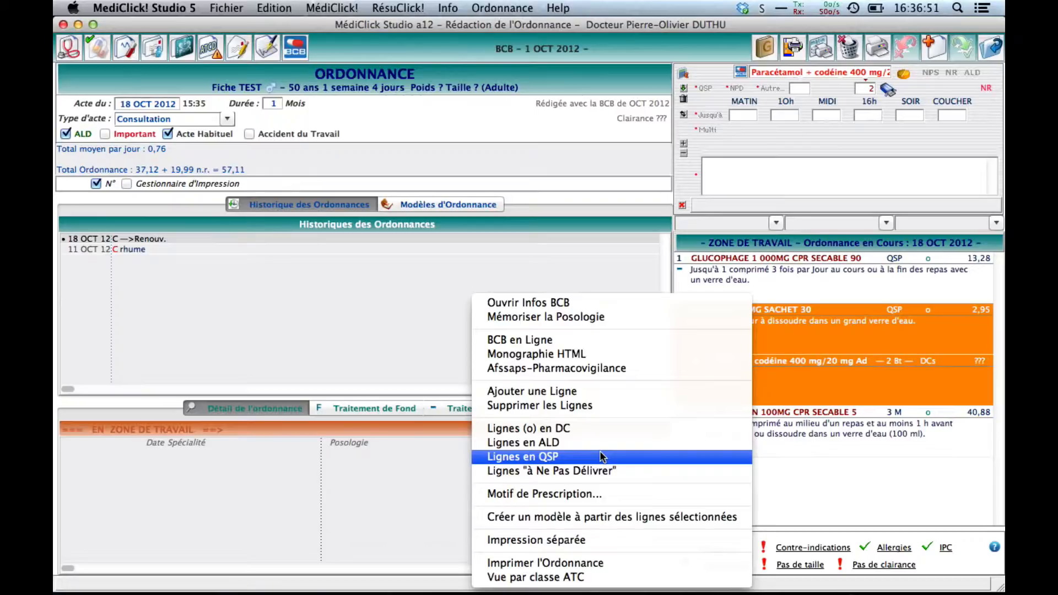
{"action": "left_click", "coordinate": [574, 471]}
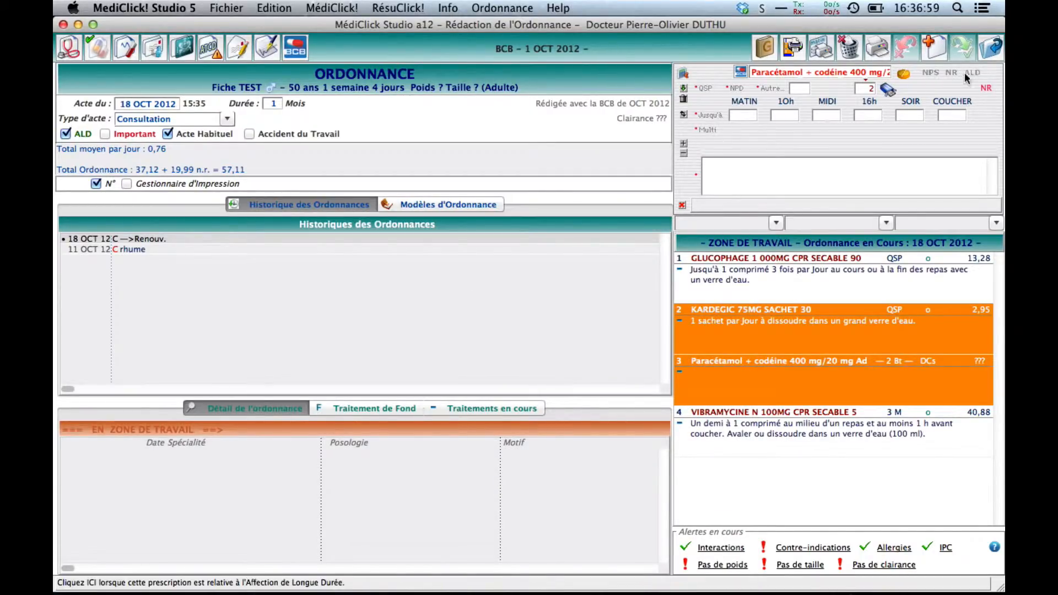
- Try the NPS option on the Paracétamol + codéine line and NPD on the KARDEGIC line, cancelling the changes
{"action": "left_click", "coordinate": [930, 74]}
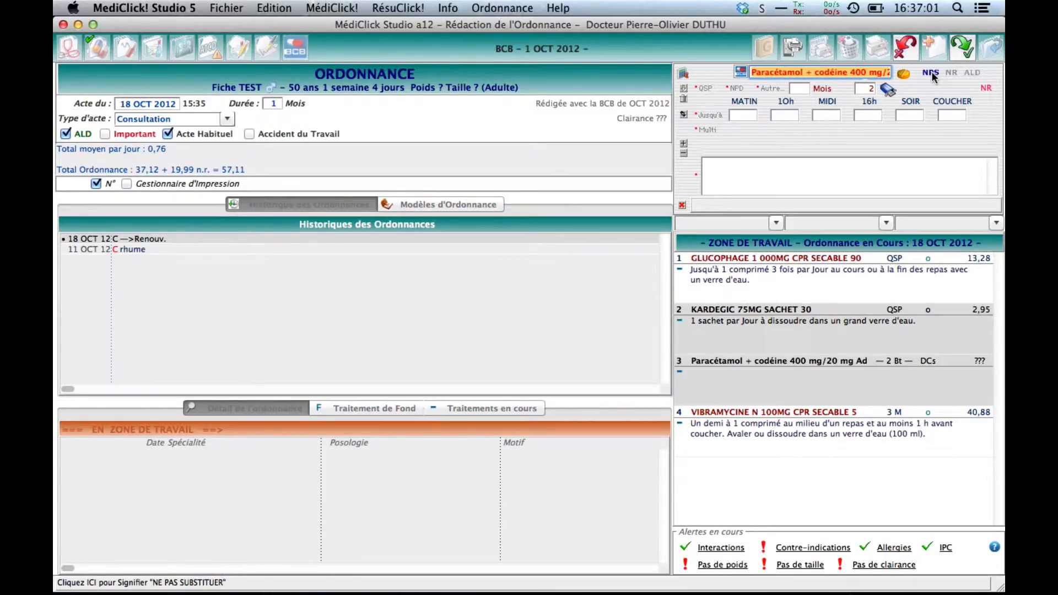
{"action": "right_click", "coordinate": [762, 333]}
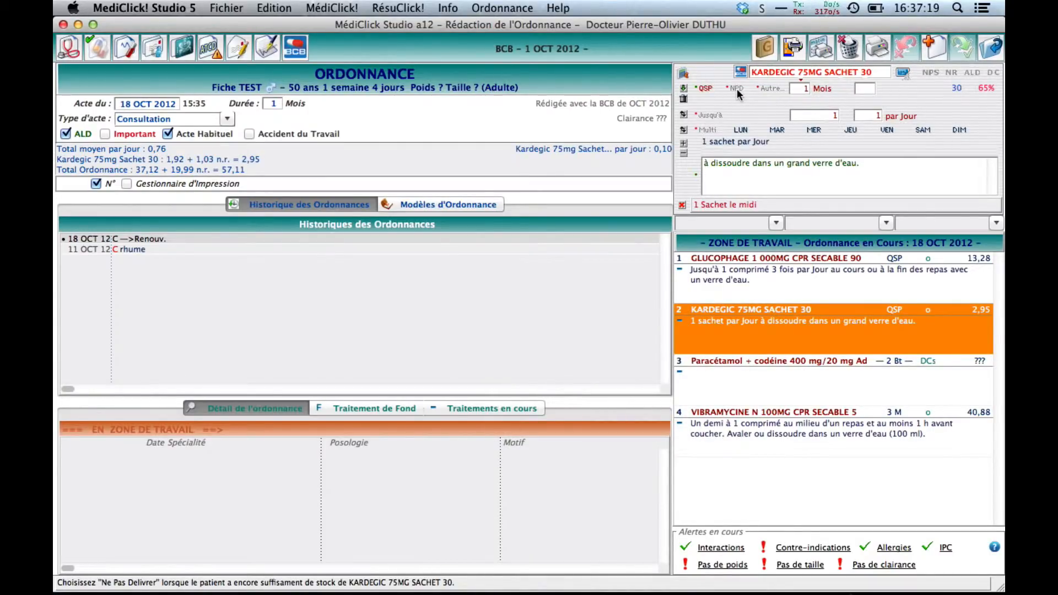
{"action": "left_click", "coordinate": [735, 88]}
{"action": "left_click", "coordinate": [908, 52]}
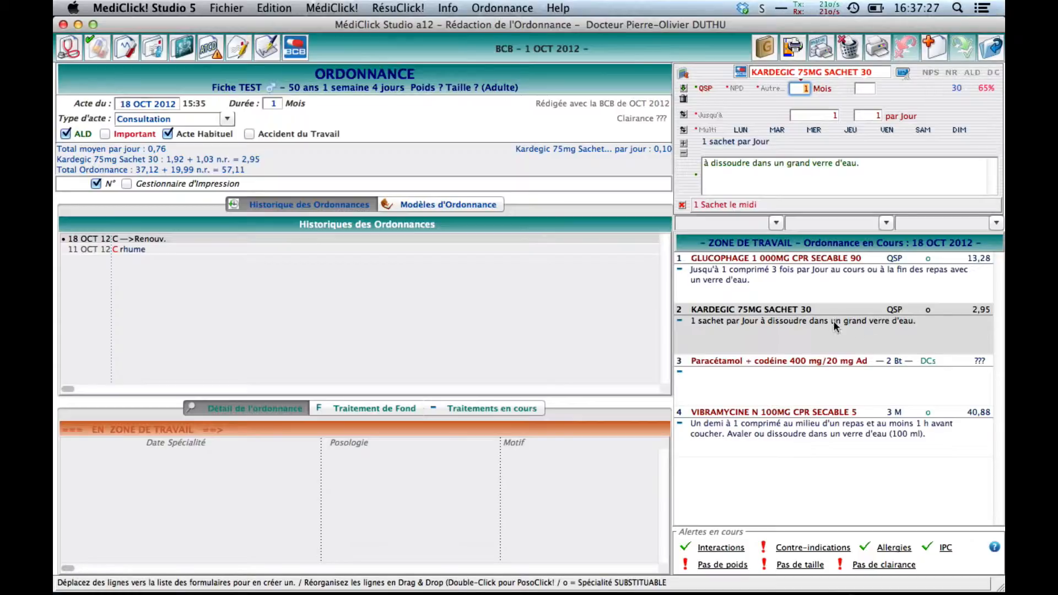
{"action": "right_click", "coordinate": [797, 328]}
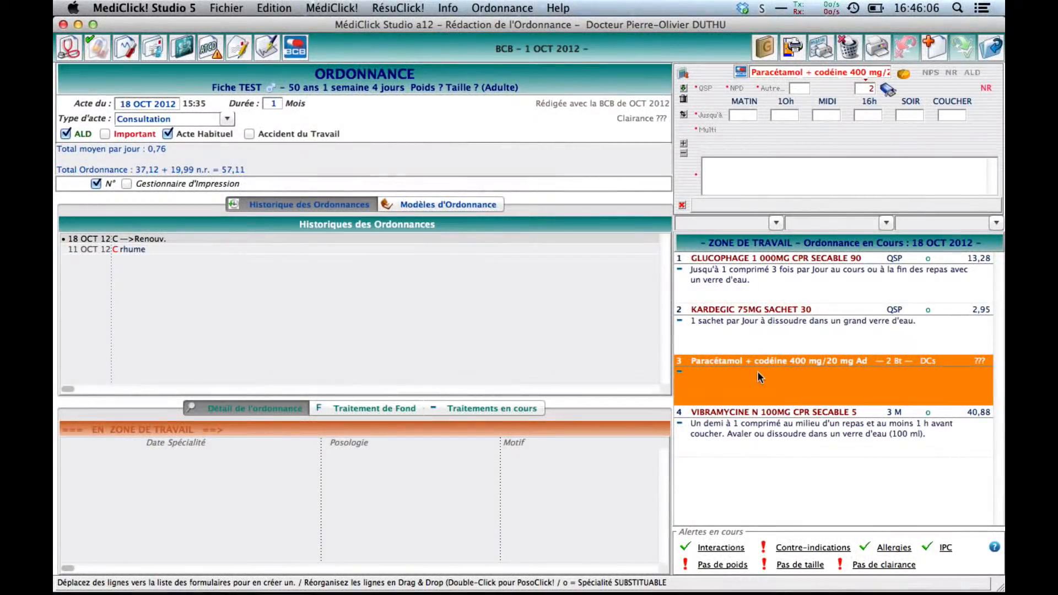
- Search the AMM reasons for "doul" and add "Douleur dentaire" as a prescription reason for the Paracétamol + codéine 400 mg/20 mg line
{"action": "right_click", "coordinate": [754, 377]}
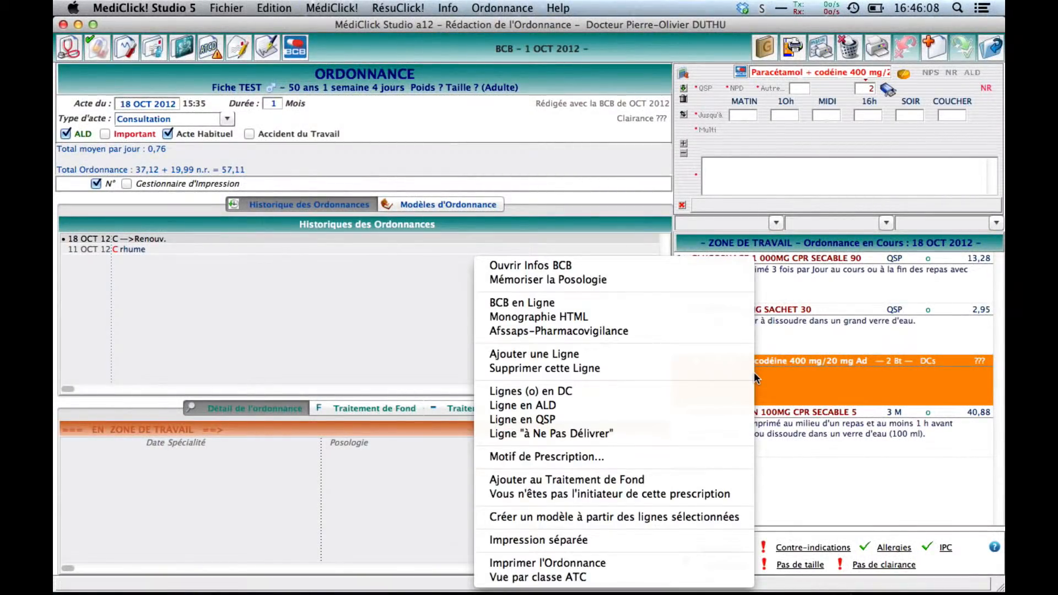
{"action": "left_click", "coordinate": [636, 457]}
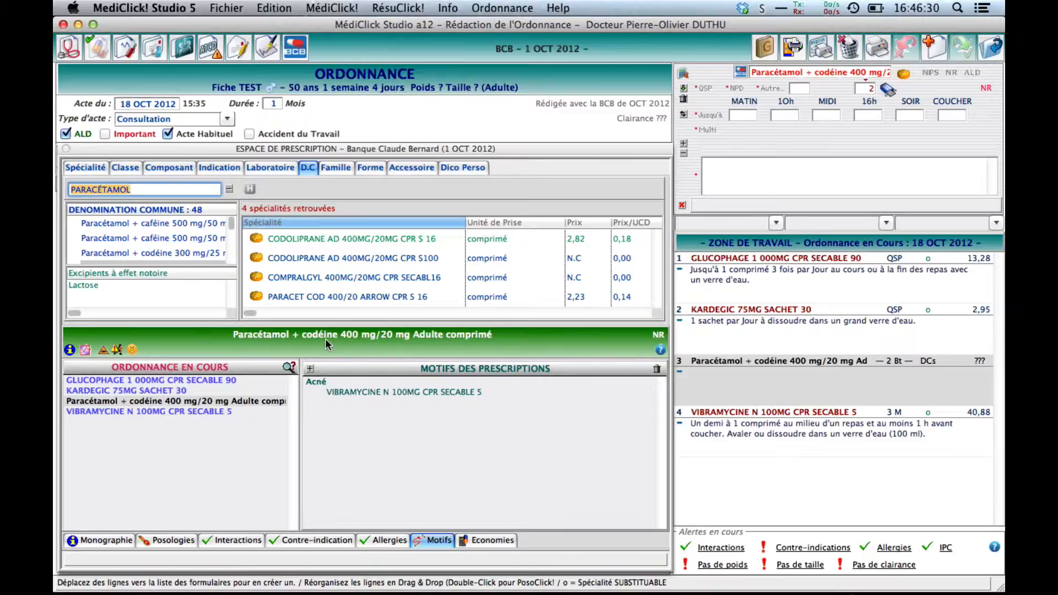
{"action": "left_click", "coordinate": [312, 370]}
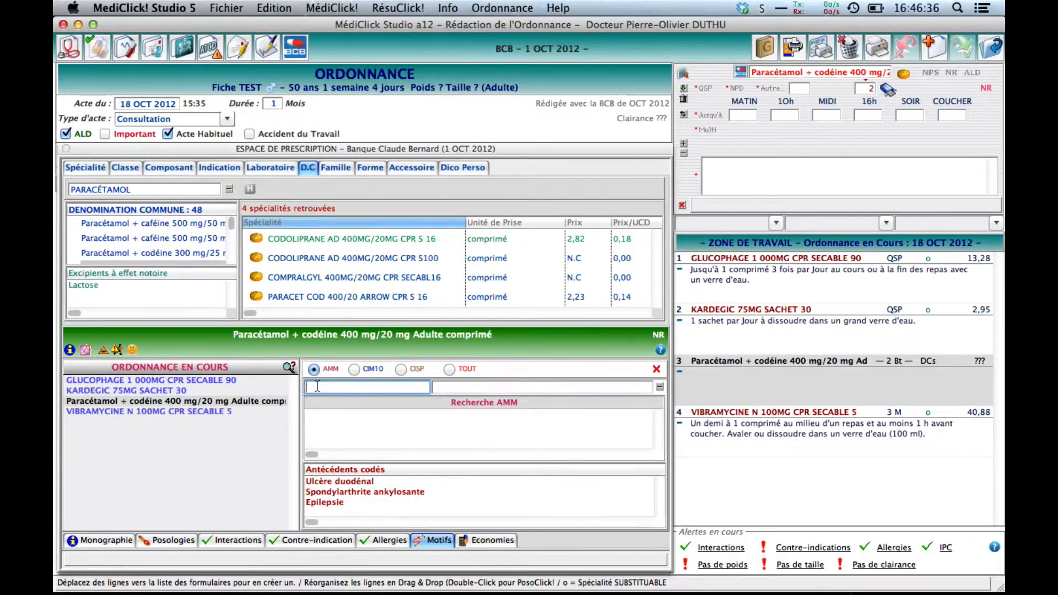
{"action": "type", "text": "doule"}
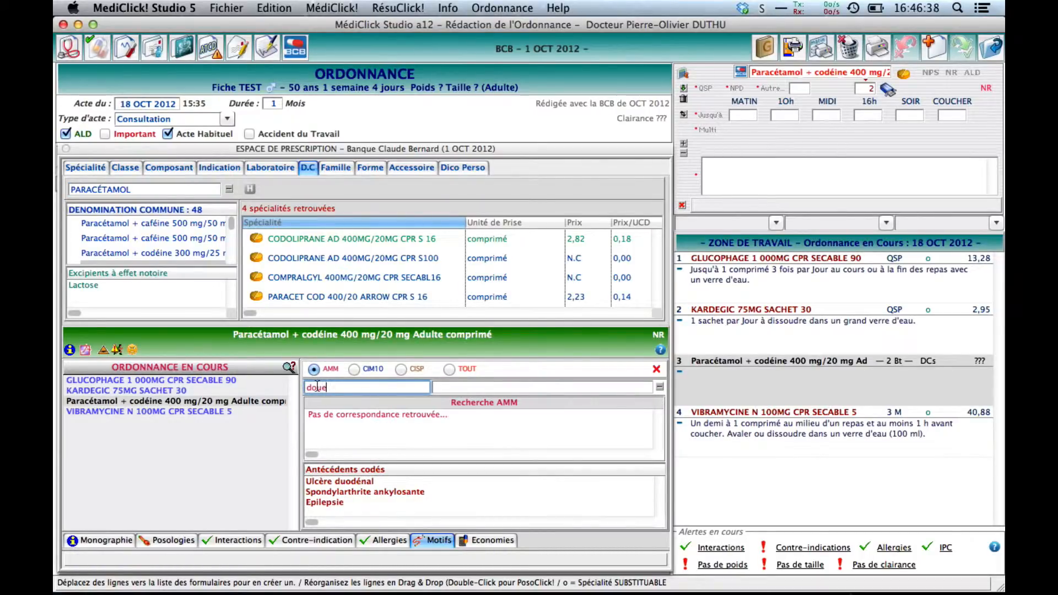
{"action": "key", "text": "BackSpace"}
{"action": "scroll", "coordinate": [405, 431], "scroll_direction": "down", "scroll_amount": 6}
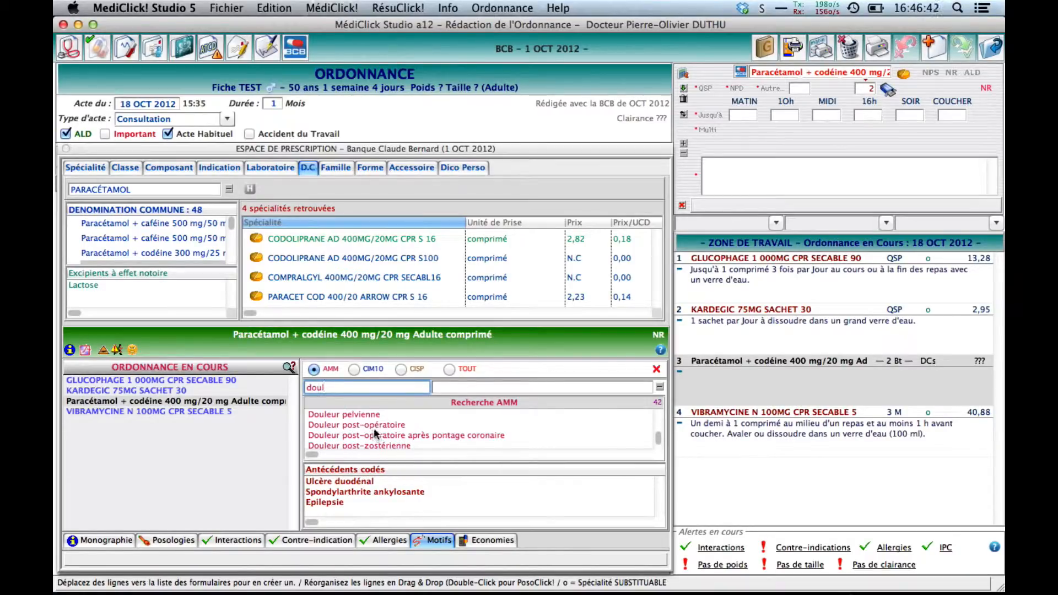
{"action": "scroll", "coordinate": [374, 434], "scroll_direction": "up", "scroll_amount": 3}
{"action": "left_click", "coordinate": [368, 418]}
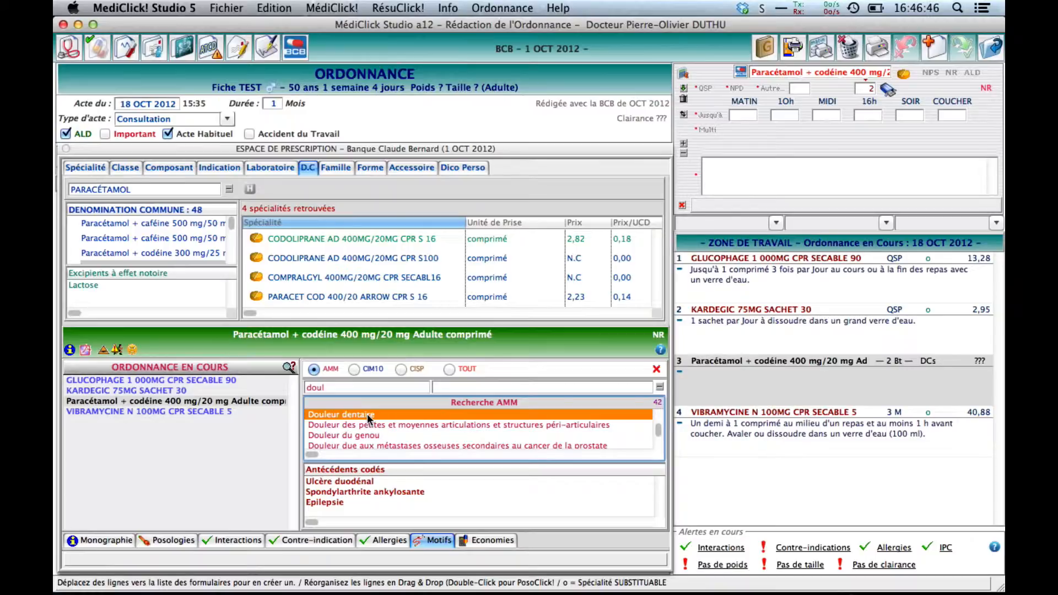
{"action": "double_click", "coordinate": [367, 413]}
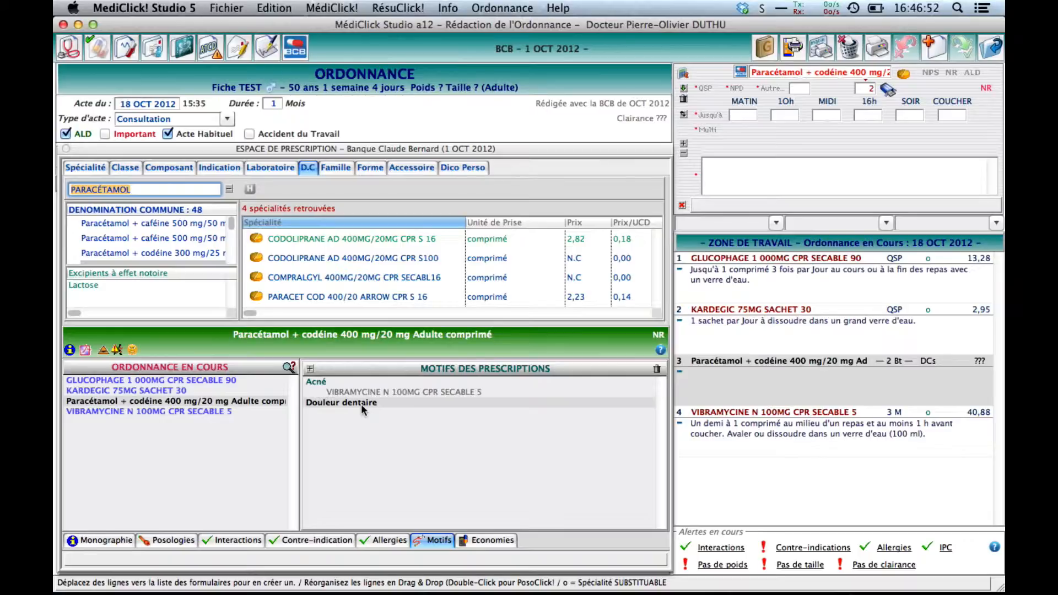
- Link the Paracétamol + codéine 400 mg/20 mg line to the "Douleur dentaire" reason and check it in the line's contextual options
{"action": "left_click_drag", "start_coordinate": [265, 401], "coordinate": [341, 409]}
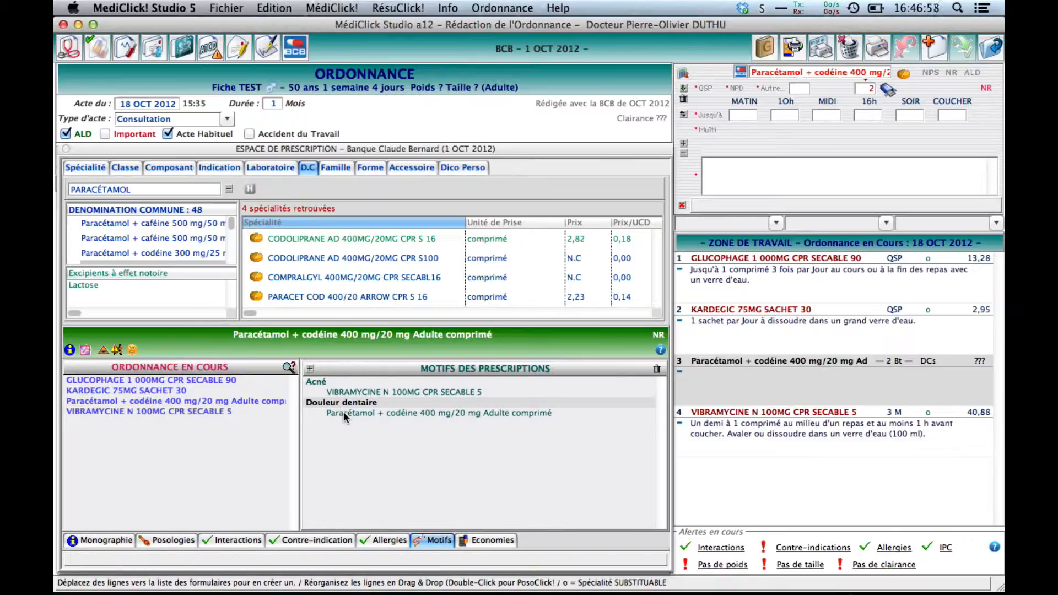
{"action": "right_click", "coordinate": [738, 387]}
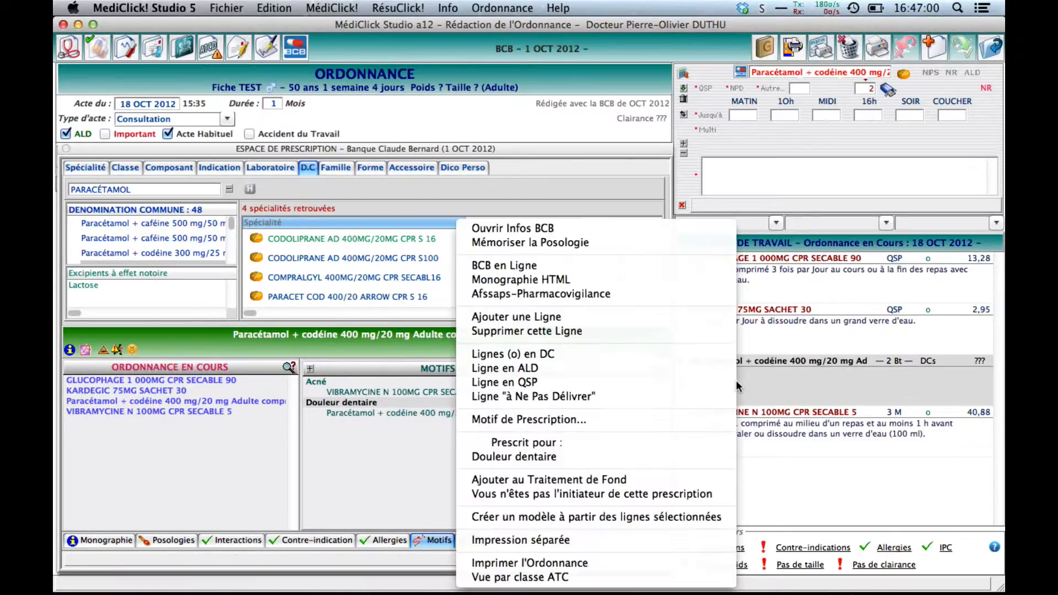
{"action": "left_click", "coordinate": [674, 456]}
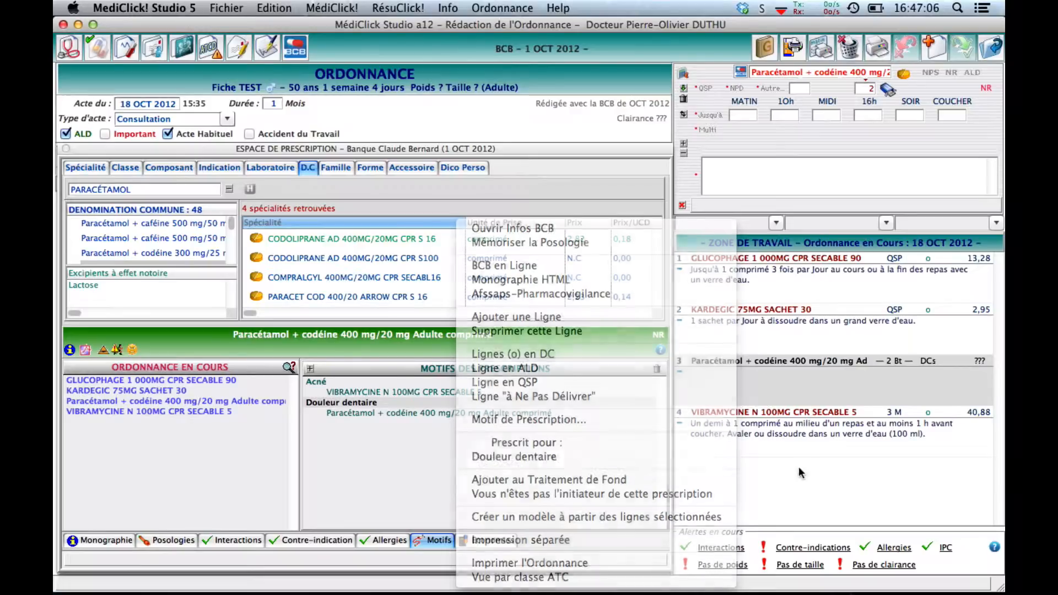
- Check the "Prescrit pour" reason in the contextual options of the VIBRAMYCINE N 100MG line
{"action": "left_click", "coordinate": [779, 427]}
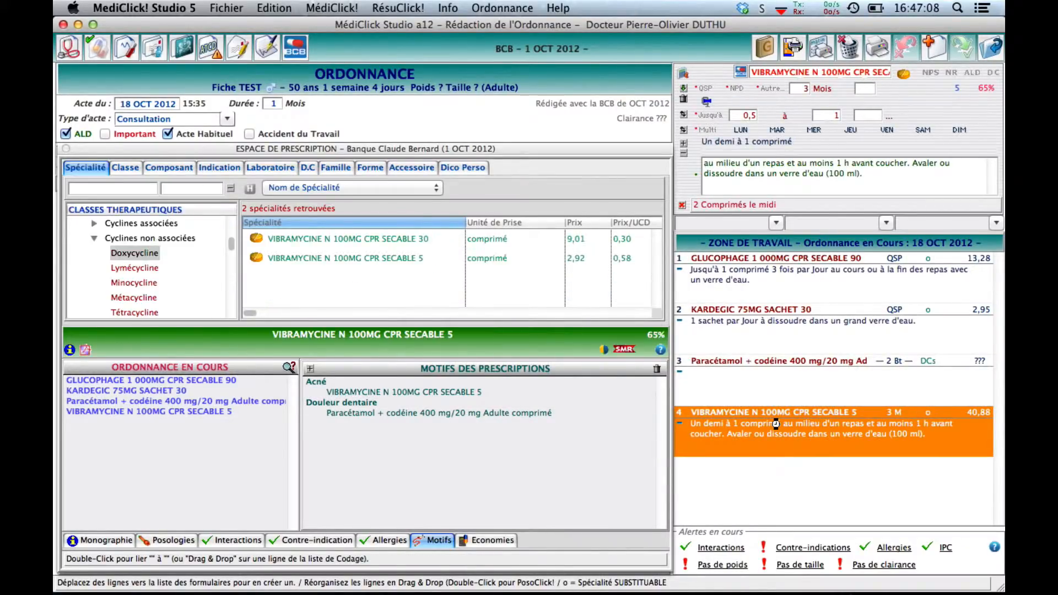
{"action": "right_click", "coordinate": [779, 428]}
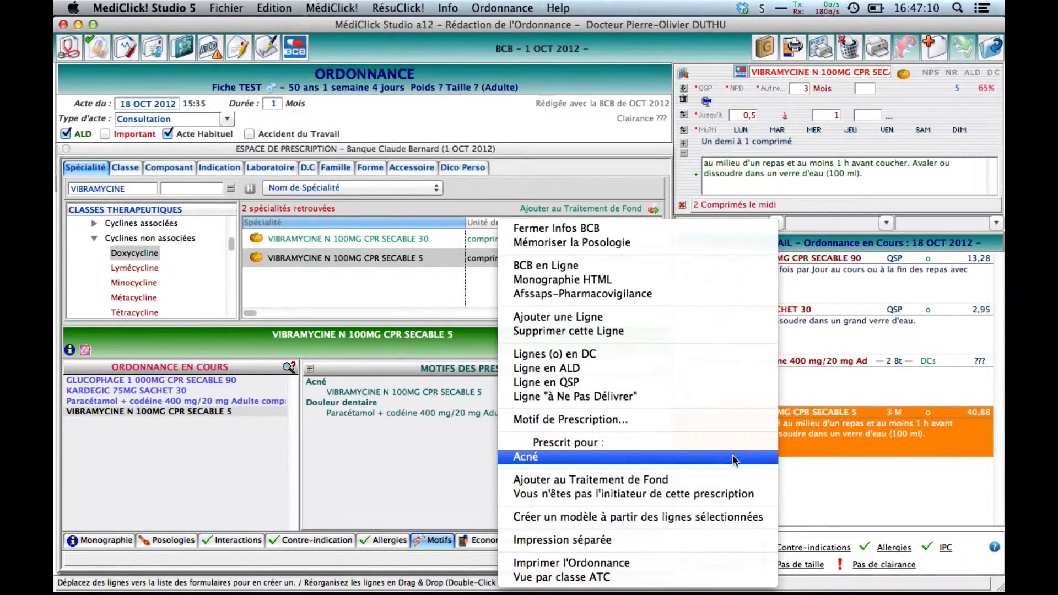
{"action": "left_click", "coordinate": [810, 482]}
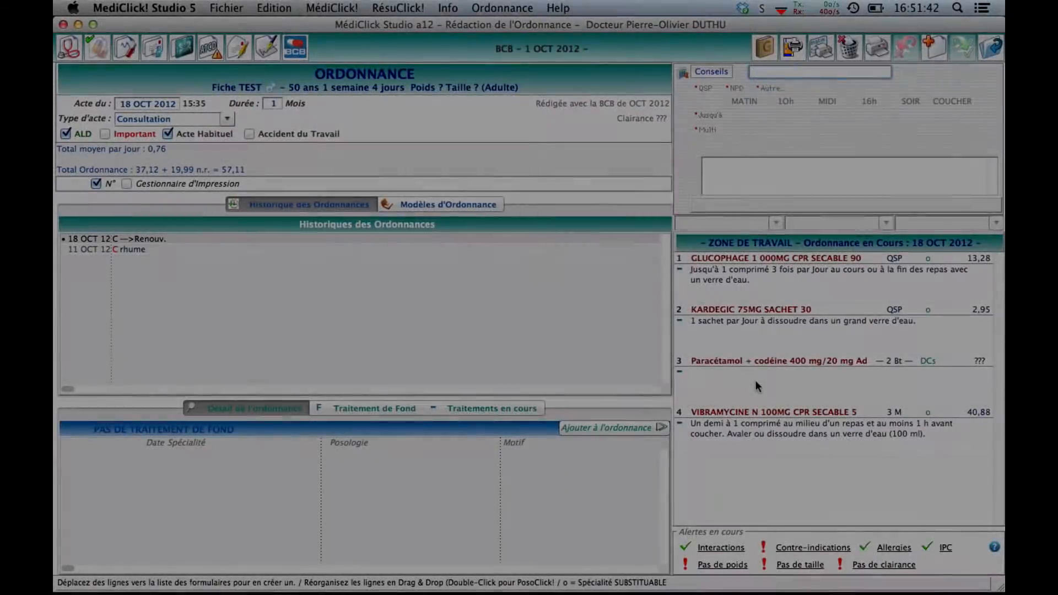
- Create a prescription model from the KARDEGIC, Paracétamol + codéine and VIBRAMYCINE lines selected together
{"action": "right_click", "coordinate": [755, 379]}
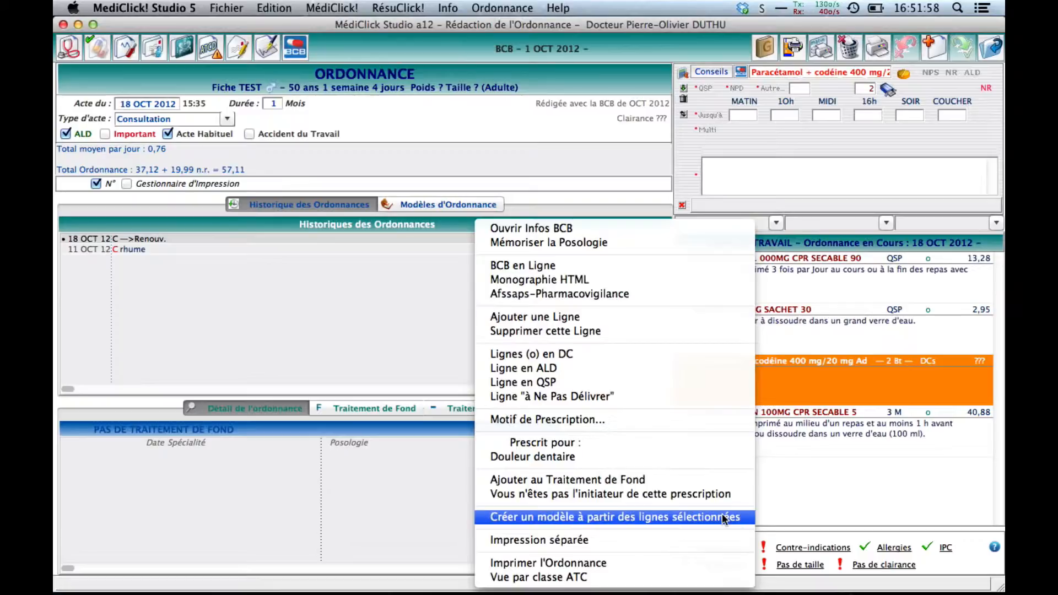
{"action": "left_click", "coordinate": [825, 471]}
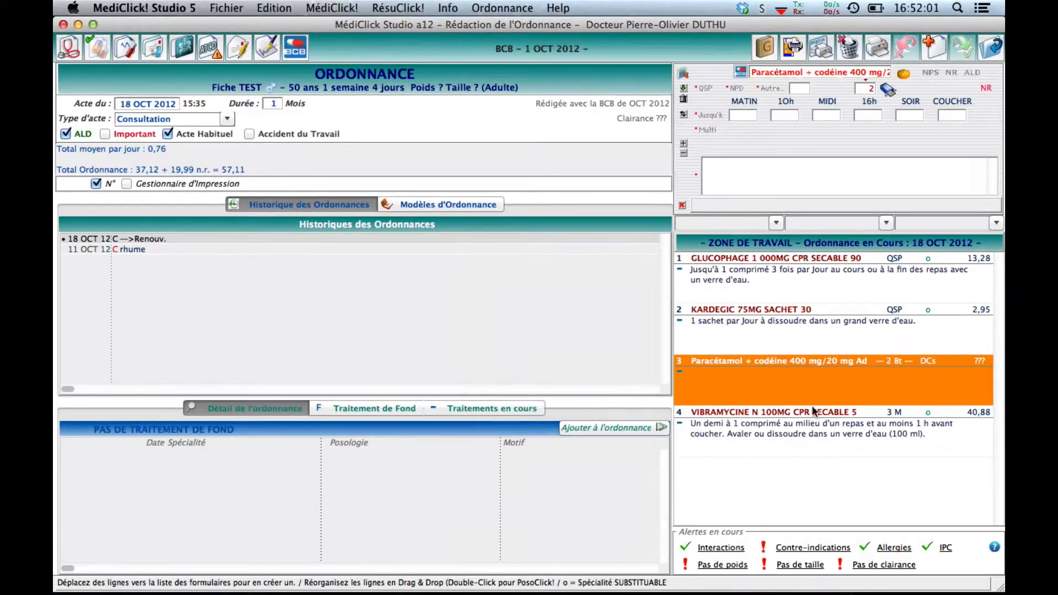
{"action": "left_click", "coordinate": [782, 325], "text": "shift"}
{"action": "left_click", "coordinate": [772, 421], "text": "shift"}
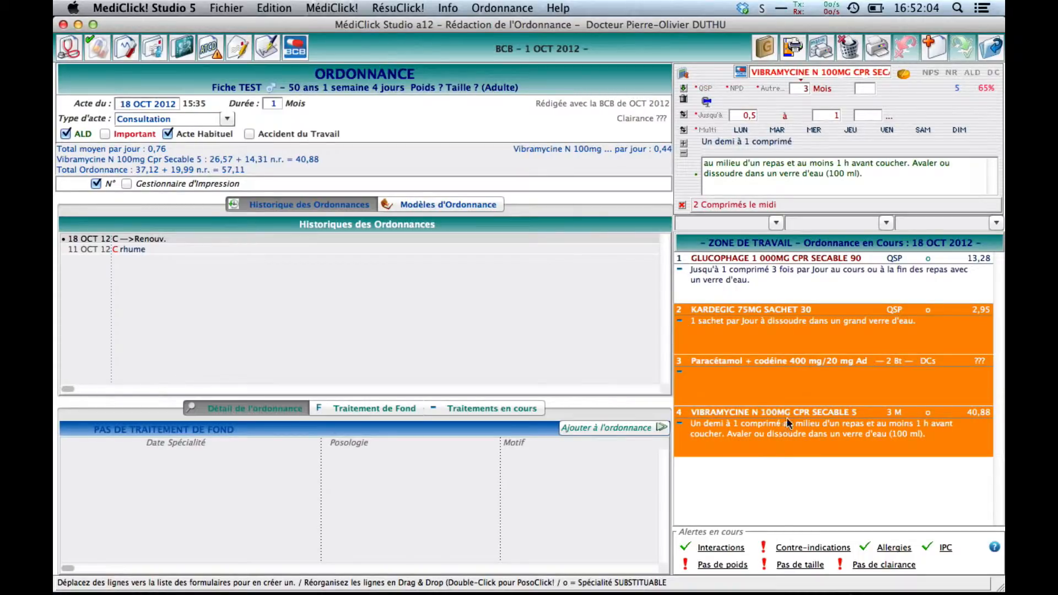
{"action": "right_click", "coordinate": [802, 328]}
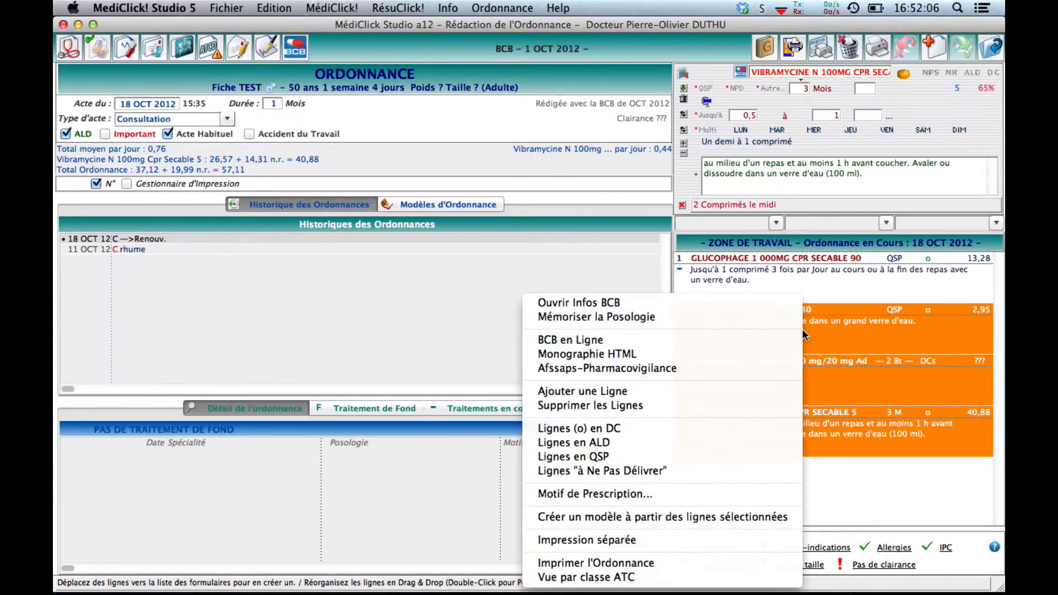
{"action": "left_click", "coordinate": [713, 518]}
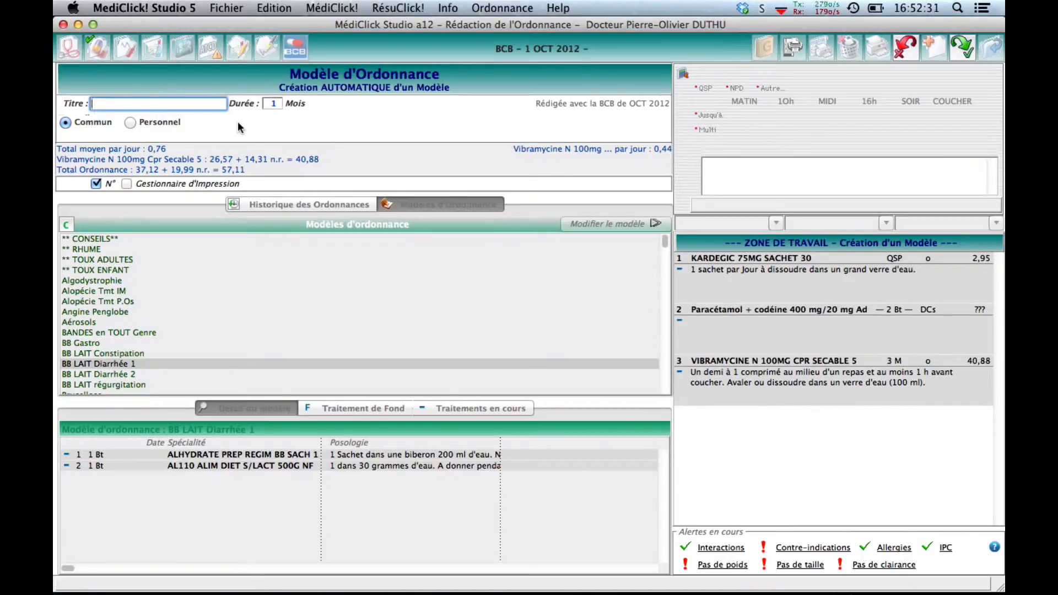
- Title the new model AAA with a duration of 1 month, save it and select it in the model list
{"action": "type", "text": "AAA"}
{"action": "left_click", "coordinate": [274, 103]}
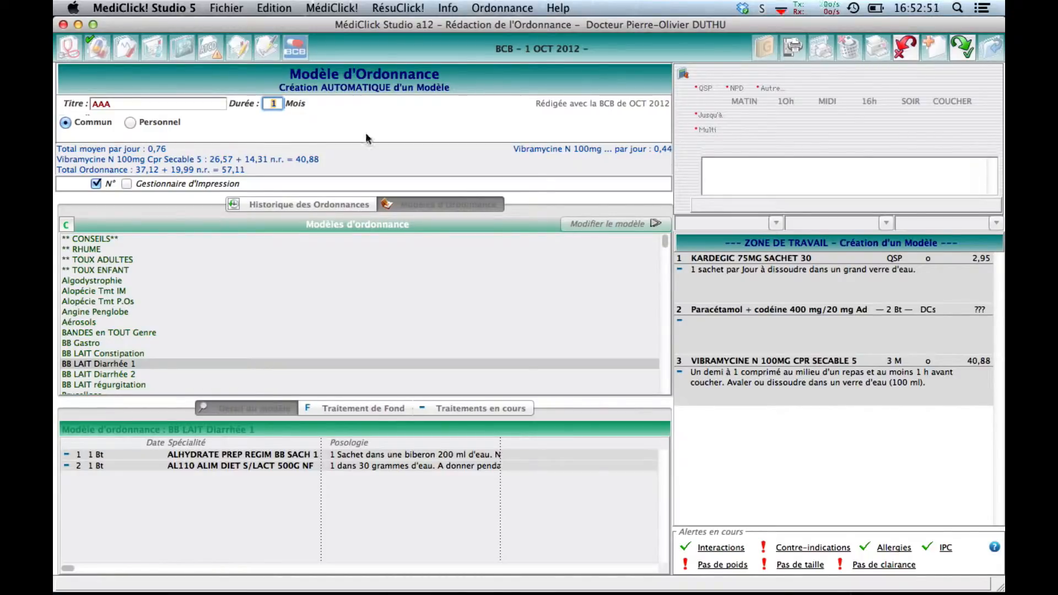
{"action": "left_click", "coordinate": [961, 51]}
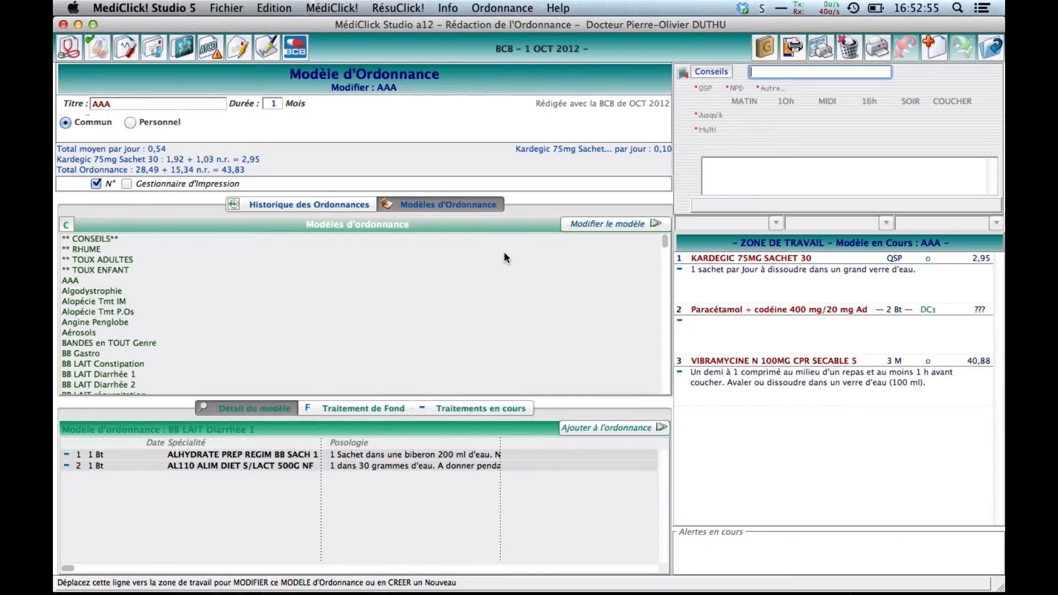
{"action": "left_click", "coordinate": [104, 281]}
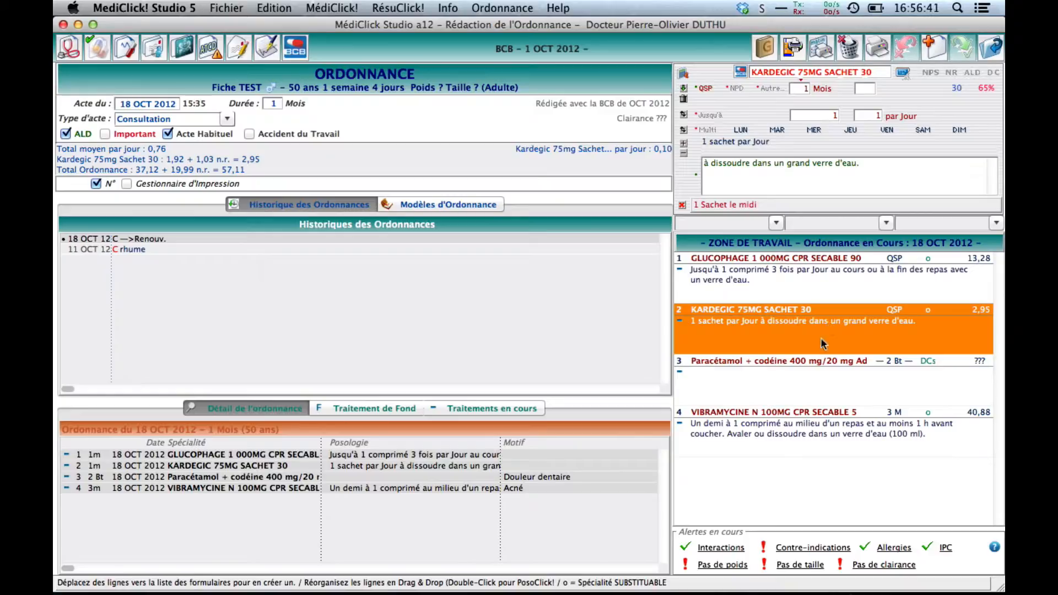
- Set the KARDEGIC and Paracétamol + codéine lines together to "Impression séparée"
{"action": "left_click", "coordinate": [799, 375], "text": "shift"}
{"action": "right_click", "coordinate": [797, 340]}
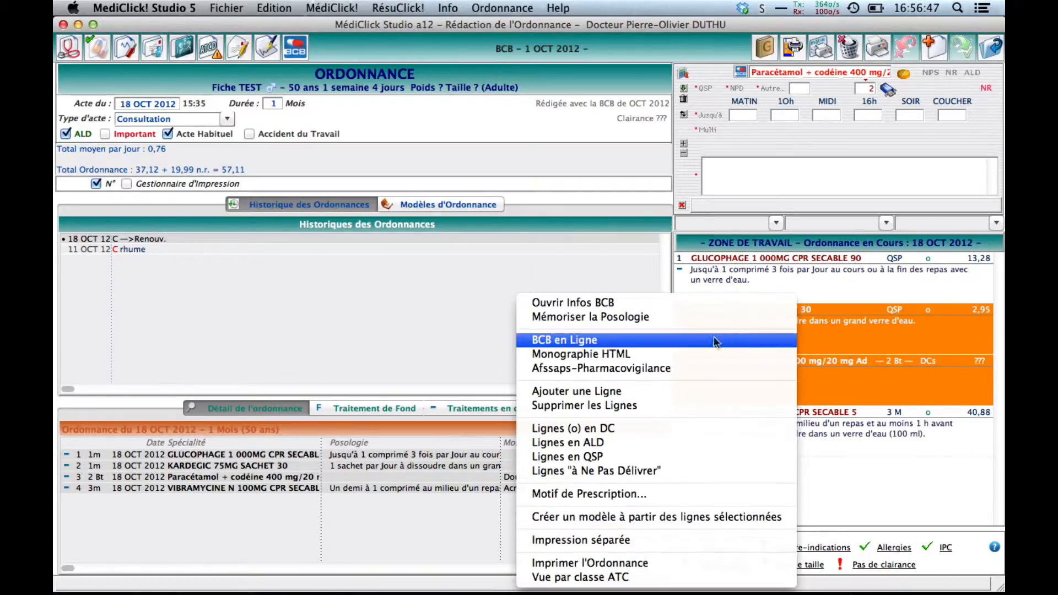
{"action": "left_click", "coordinate": [661, 540]}
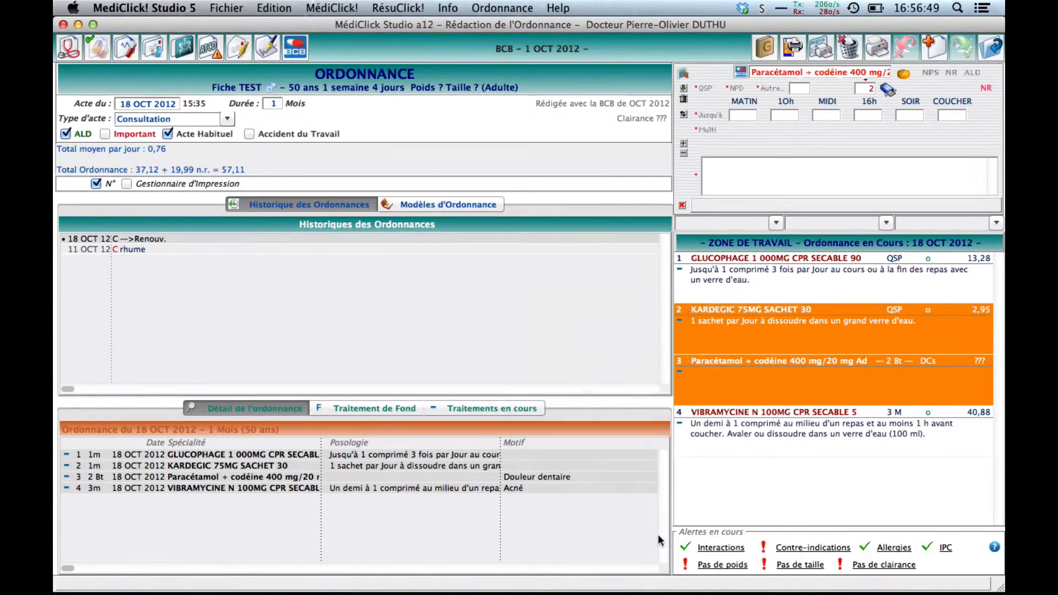
{"action": "left_click", "coordinate": [723, 472]}
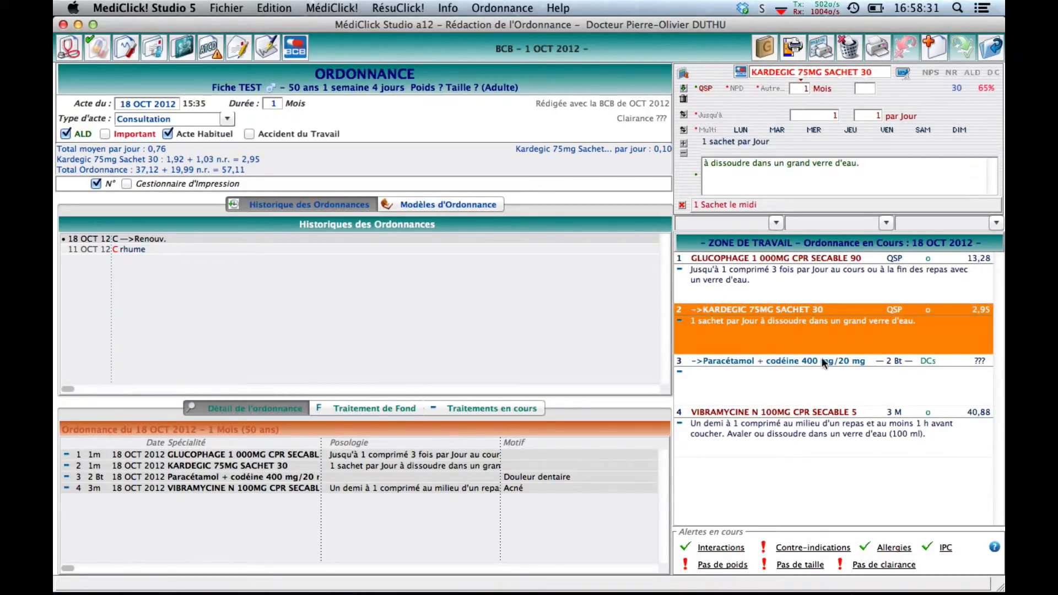
- Return the KARDEGIC 75MG SACHET 30 line to "Impression principale"
{"action": "right_click", "coordinate": [767, 328]}
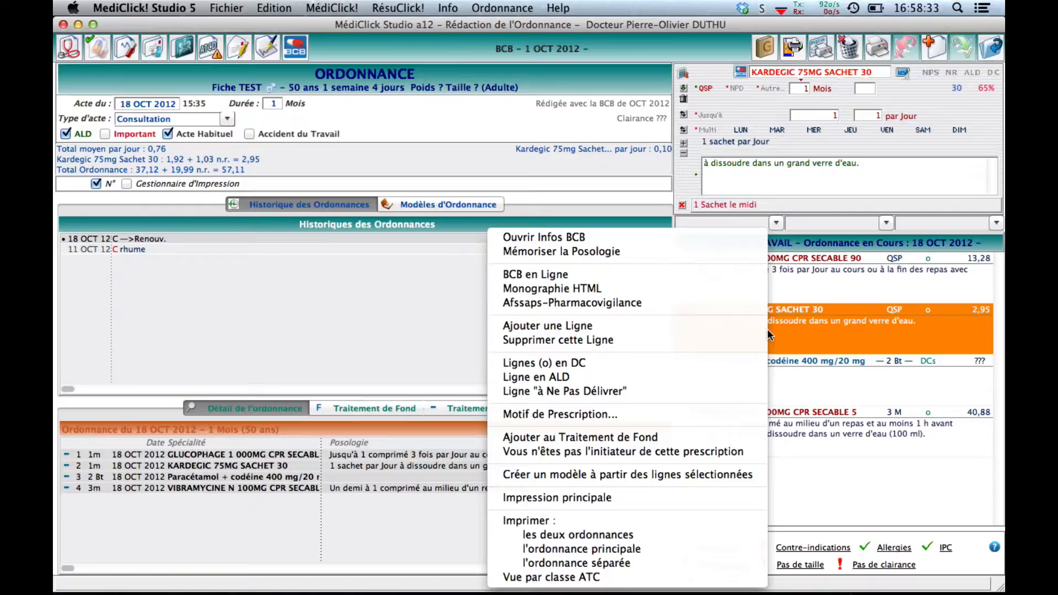
{"action": "left_click", "coordinate": [695, 491]}
{"action": "left_click", "coordinate": [731, 367]}
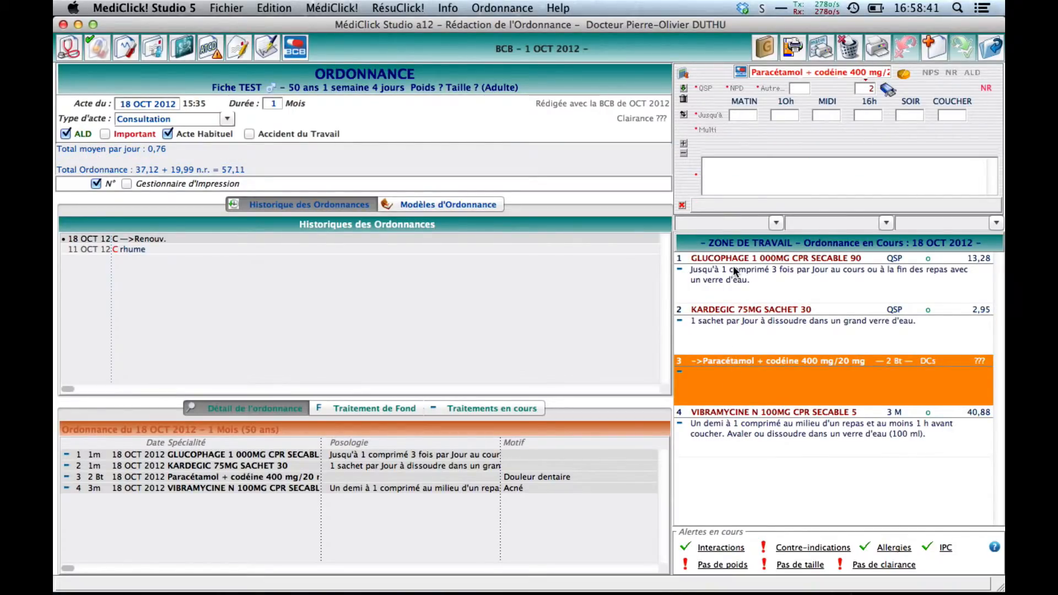
- Set the KARDEGIC 75MG SACHET 30 line alone to "Impression séparée"
{"action": "left_click", "coordinate": [735, 317]}
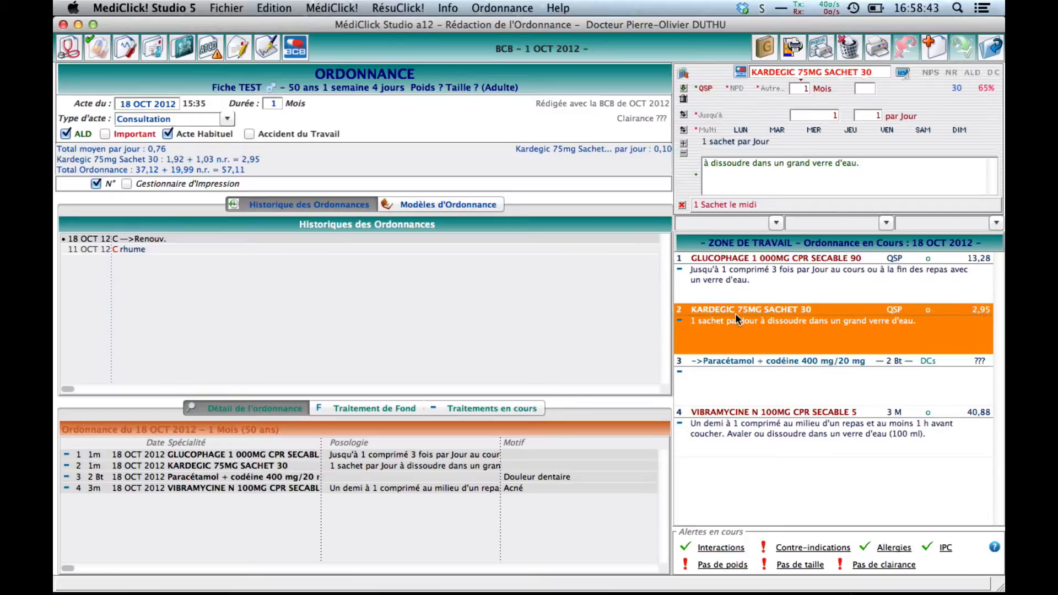
{"action": "right_click", "coordinate": [736, 318]}
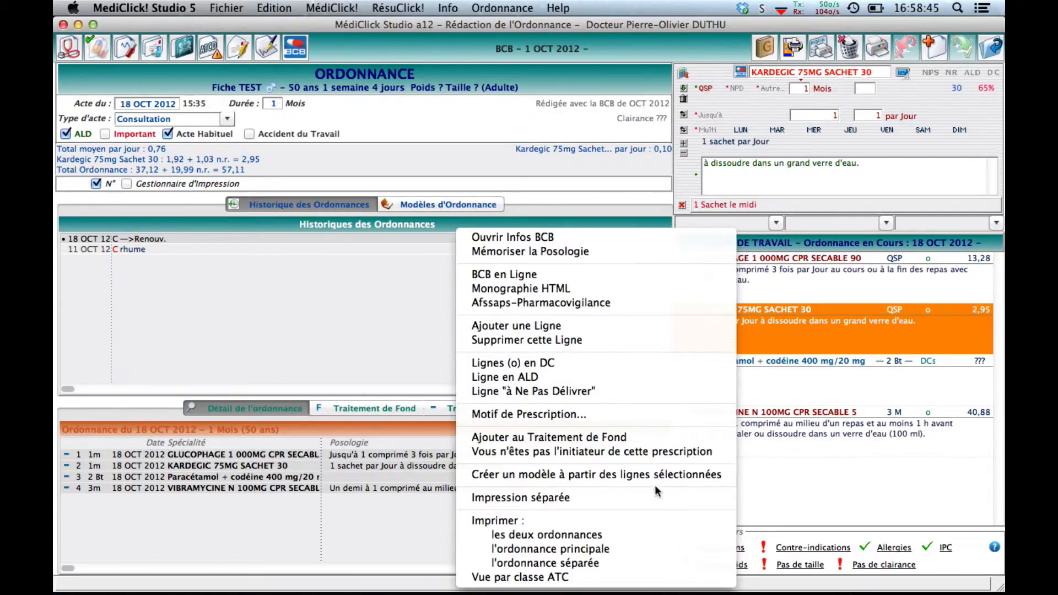
{"action": "left_click", "coordinate": [666, 497]}
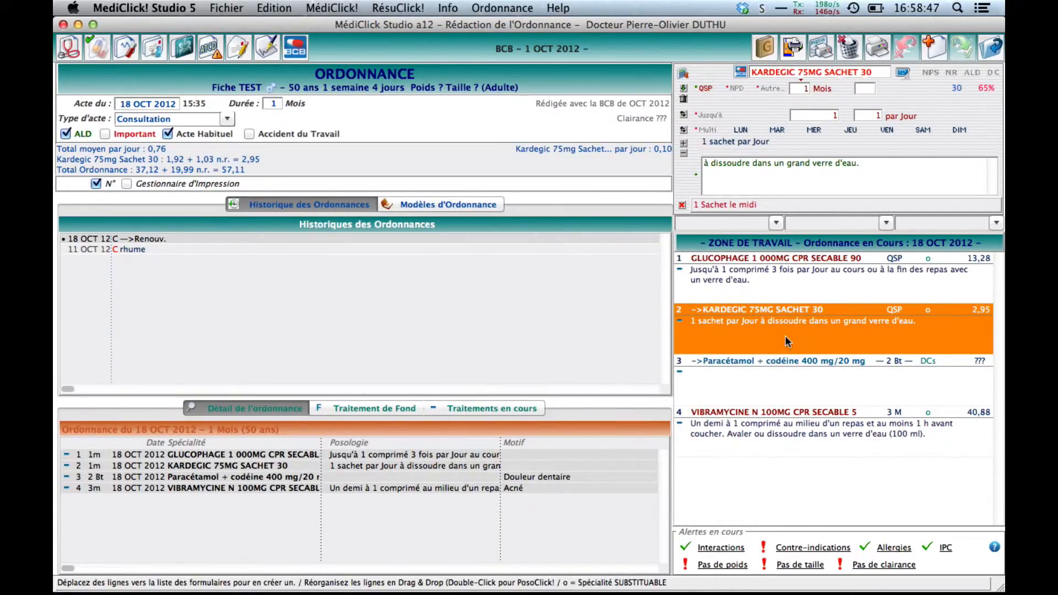
- Check the print options on the VIBRAMYCINE line, preview the main and separate prescriptions, and close both previews
{"action": "left_click", "coordinate": [771, 415]}
{"action": "right_click", "coordinate": [771, 417]}
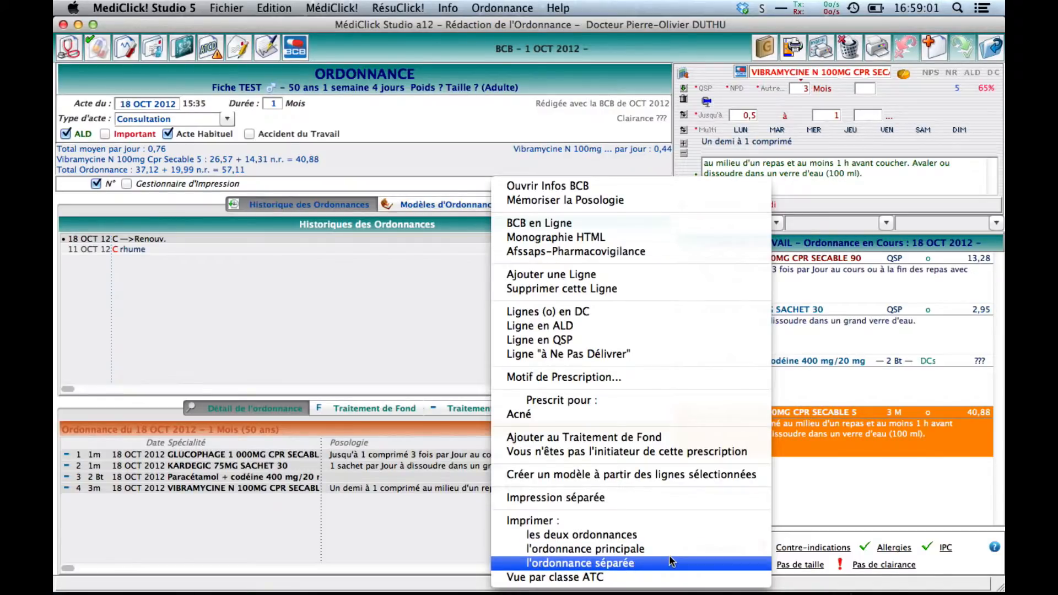
{"action": "left_click", "coordinate": [821, 499]}
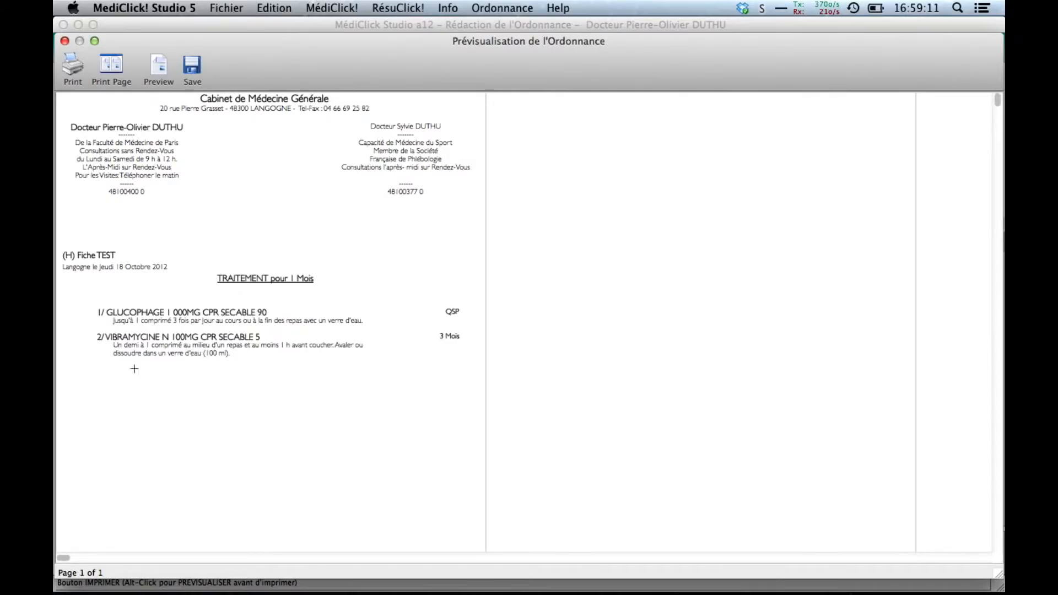
{"action": "left_click", "coordinate": [66, 42]}
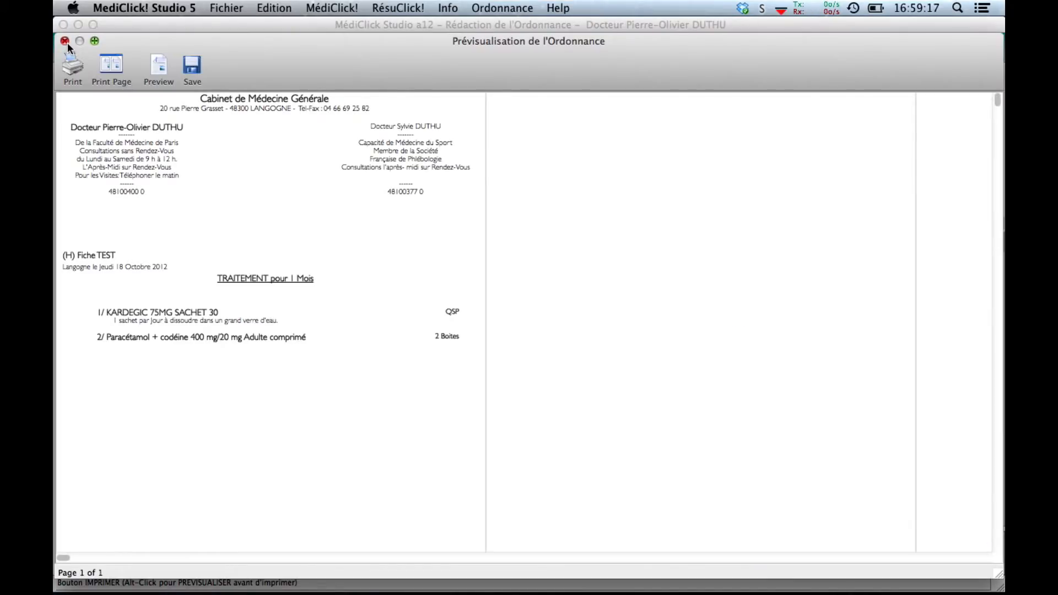
{"action": "left_click", "coordinate": [65, 42]}
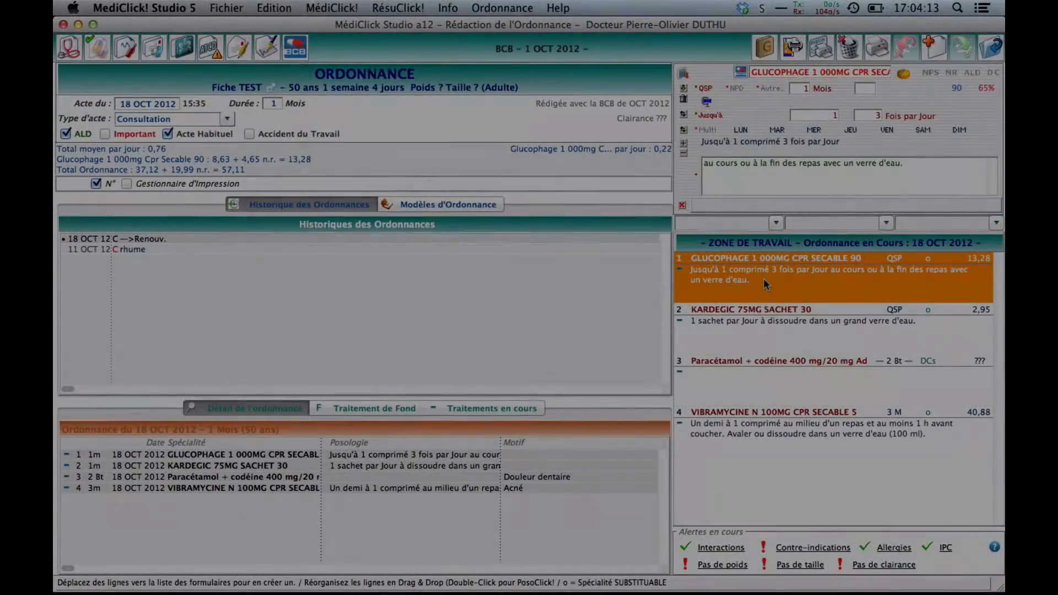
- View the prescription by ATC class from the GLUCOPHAGE 1 000MG line
{"action": "right_click", "coordinate": [764, 278]}
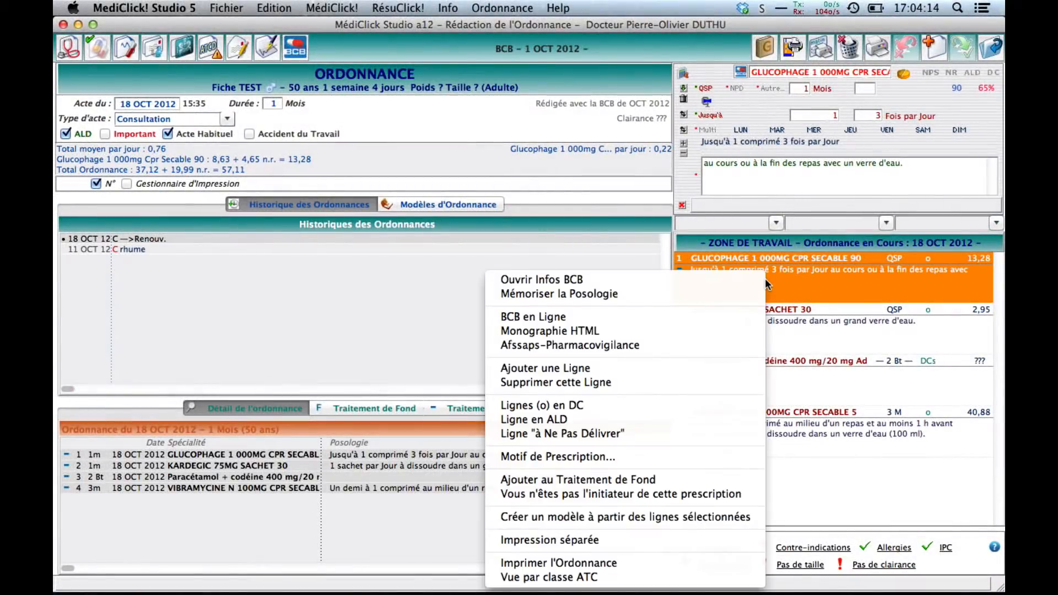
{"action": "left_click", "coordinate": [679, 577]}
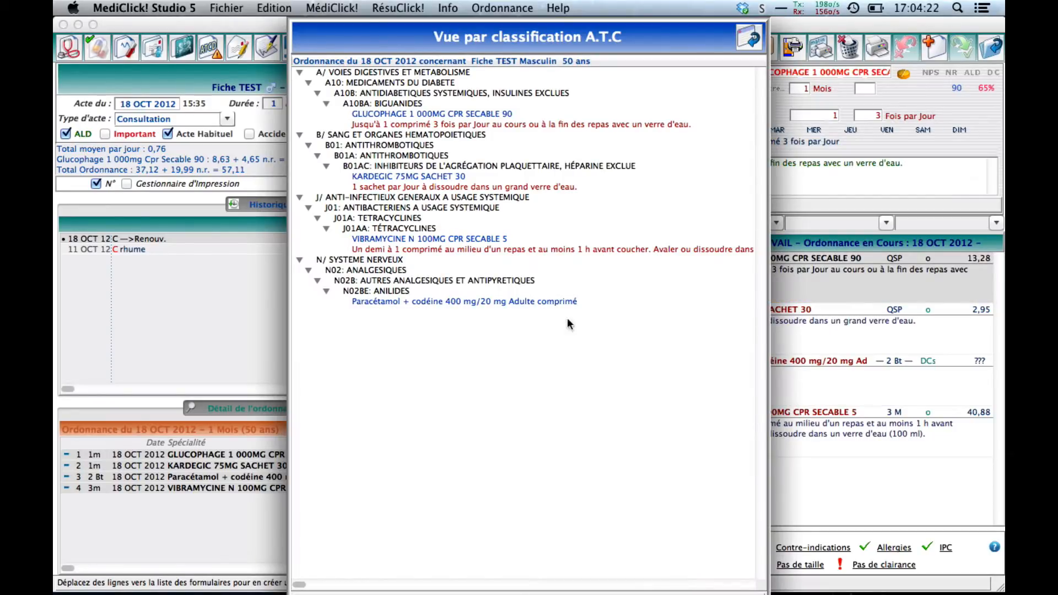